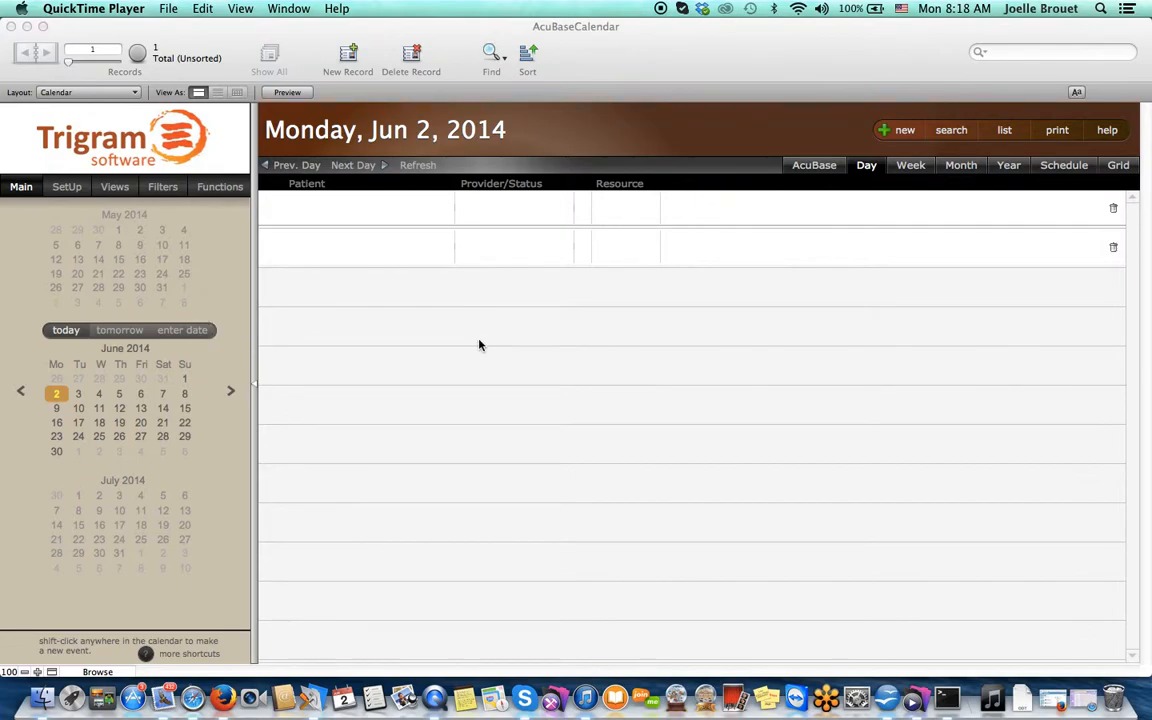
# - Collapse the calendar's side menu and expand it again
pyautogui.click(255, 389)
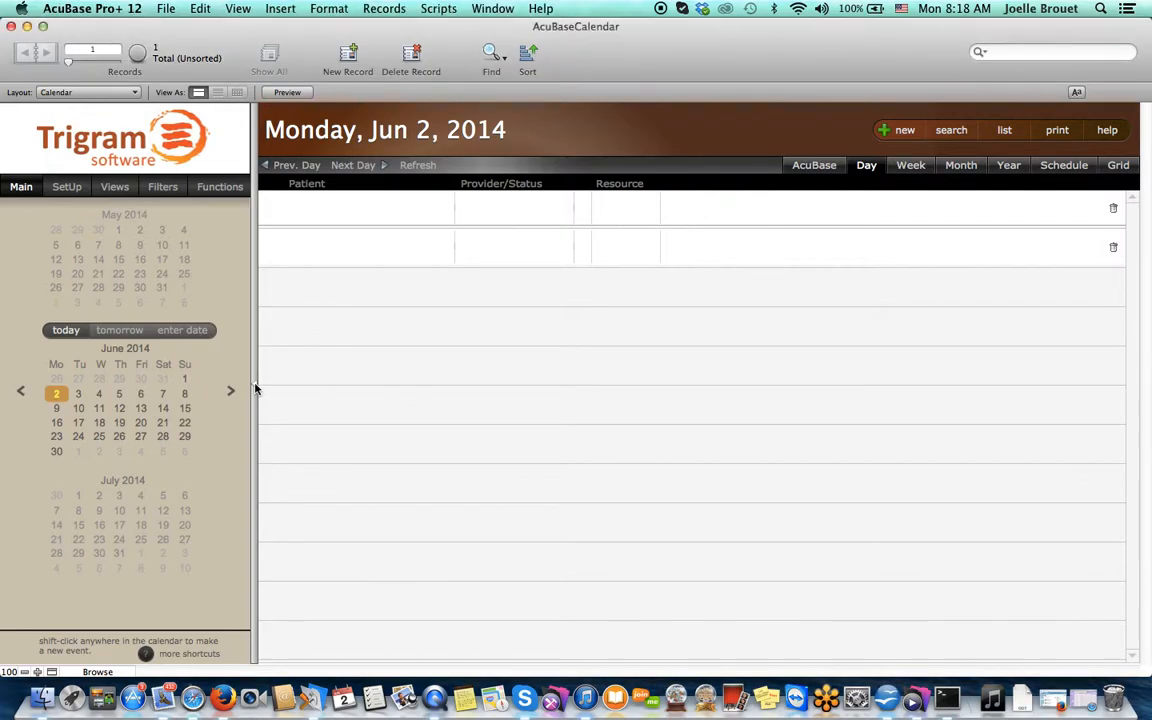
pyautogui.click(255, 389)
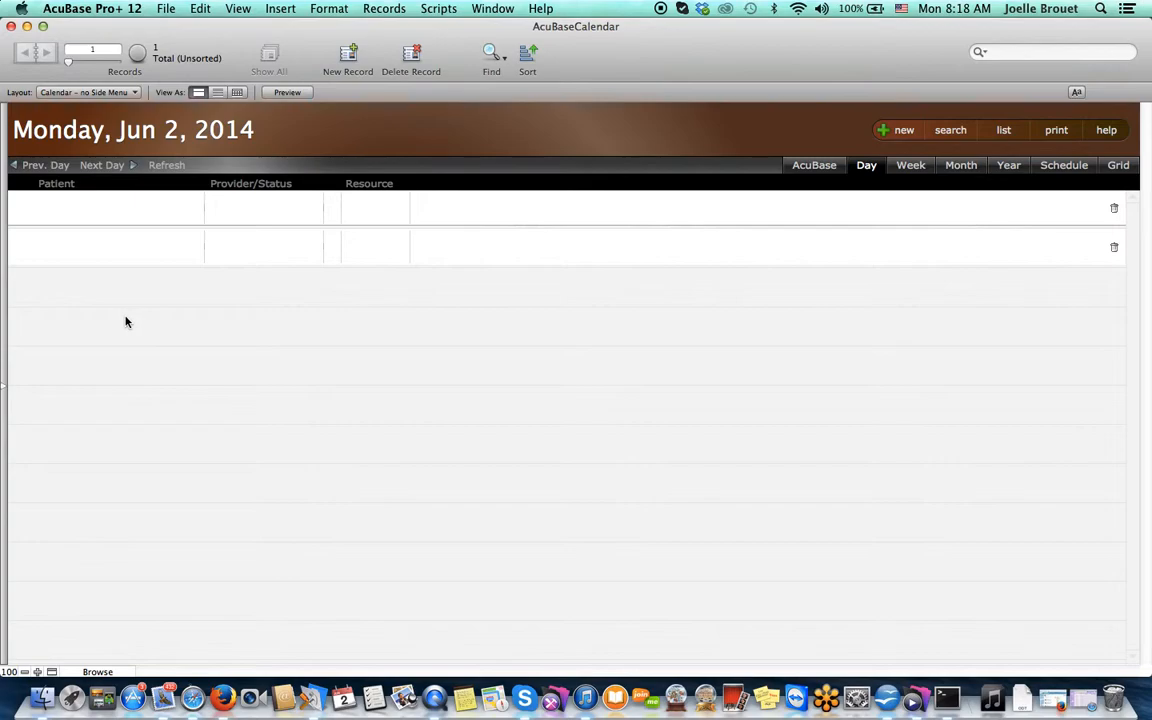
pyautogui.click(4, 390)
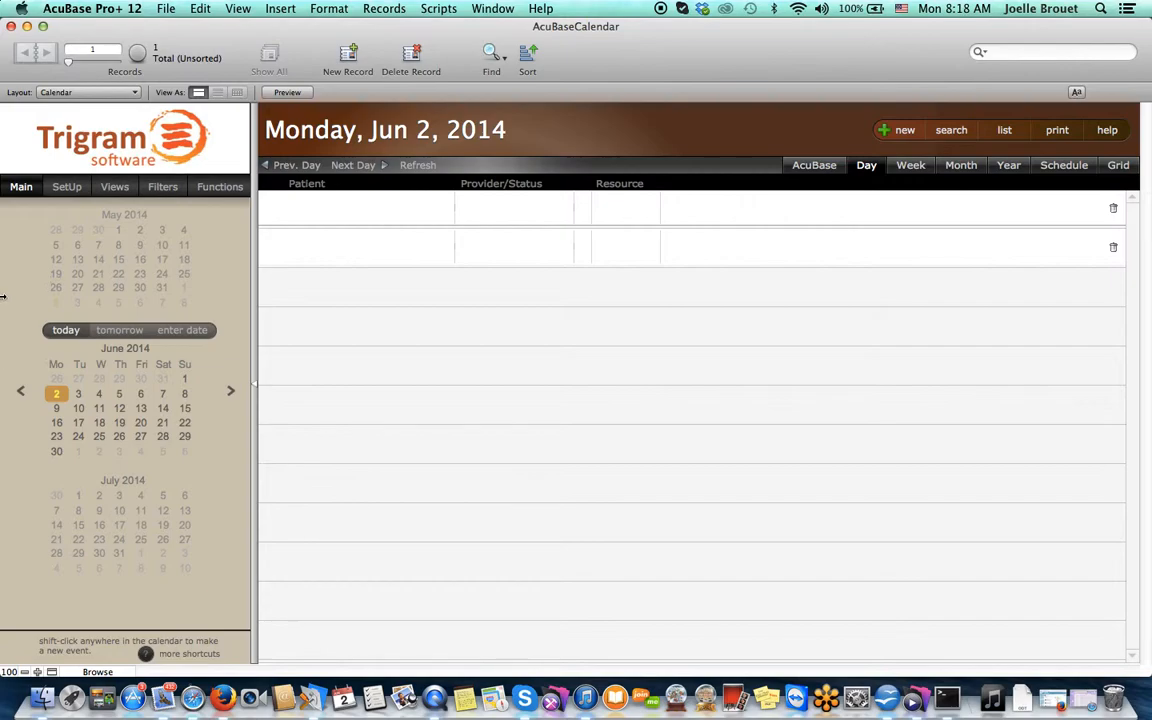
# - Add a new status named Acupuncture to the event color coding list
pyautogui.click(67, 188)
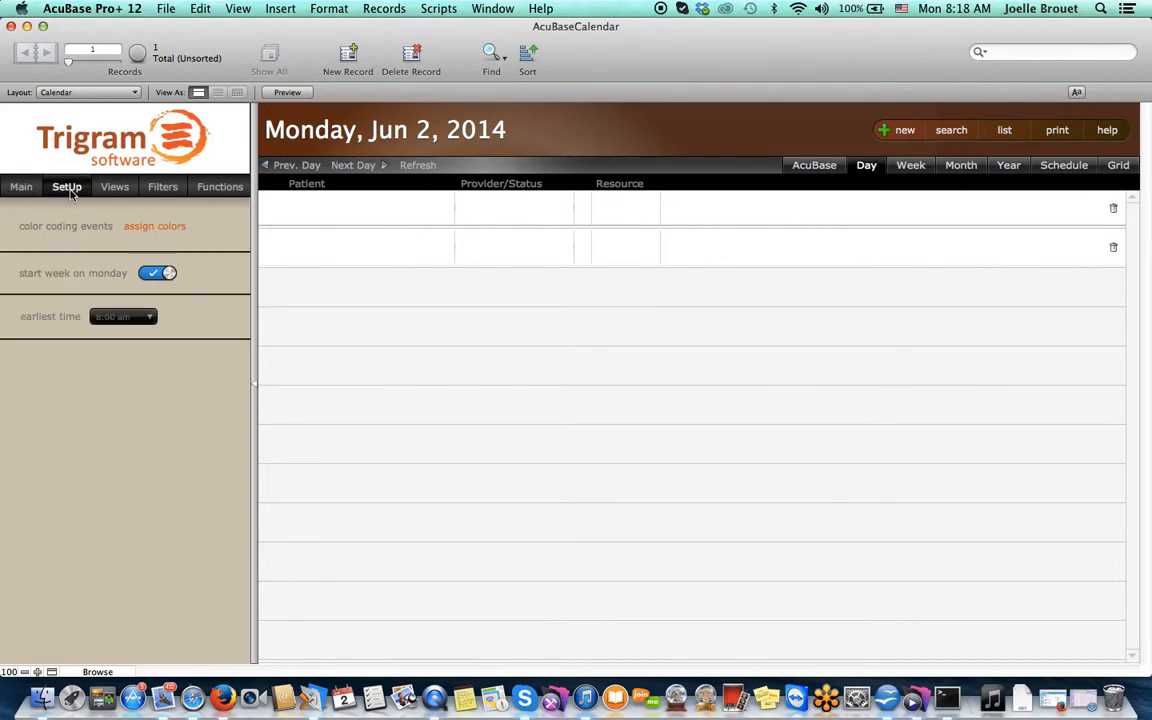
pyautogui.click(153, 229)
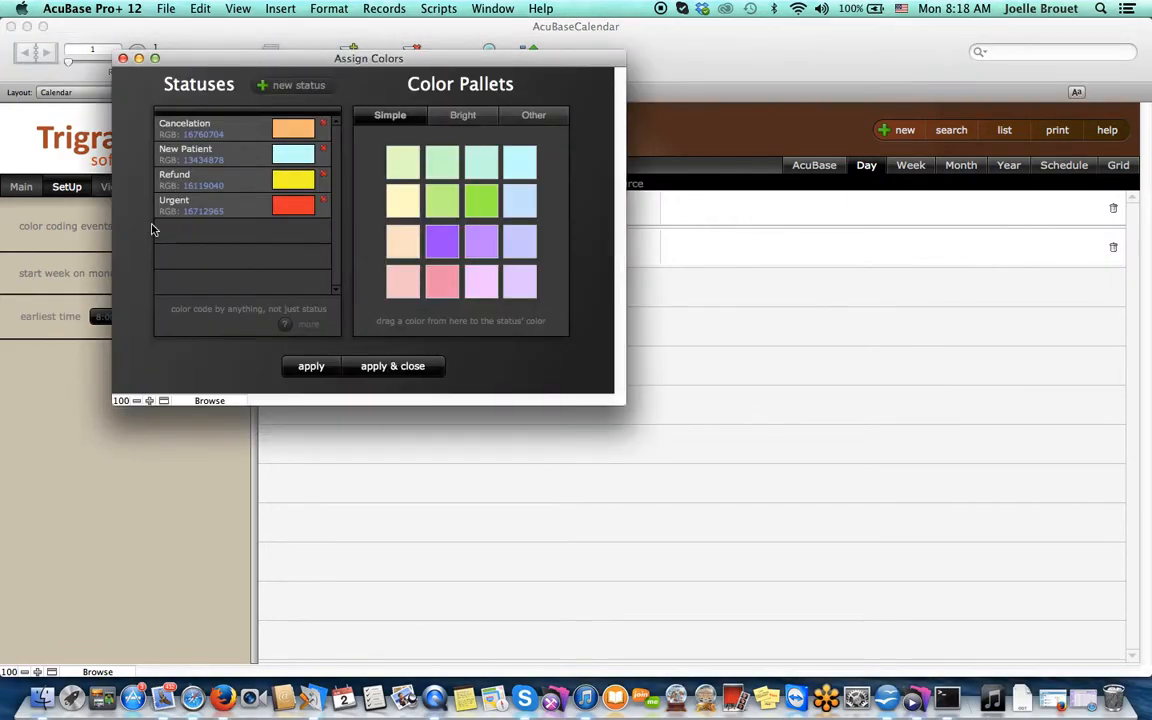
pyautogui.click(280, 90)
pyautogui.write('Acupub')
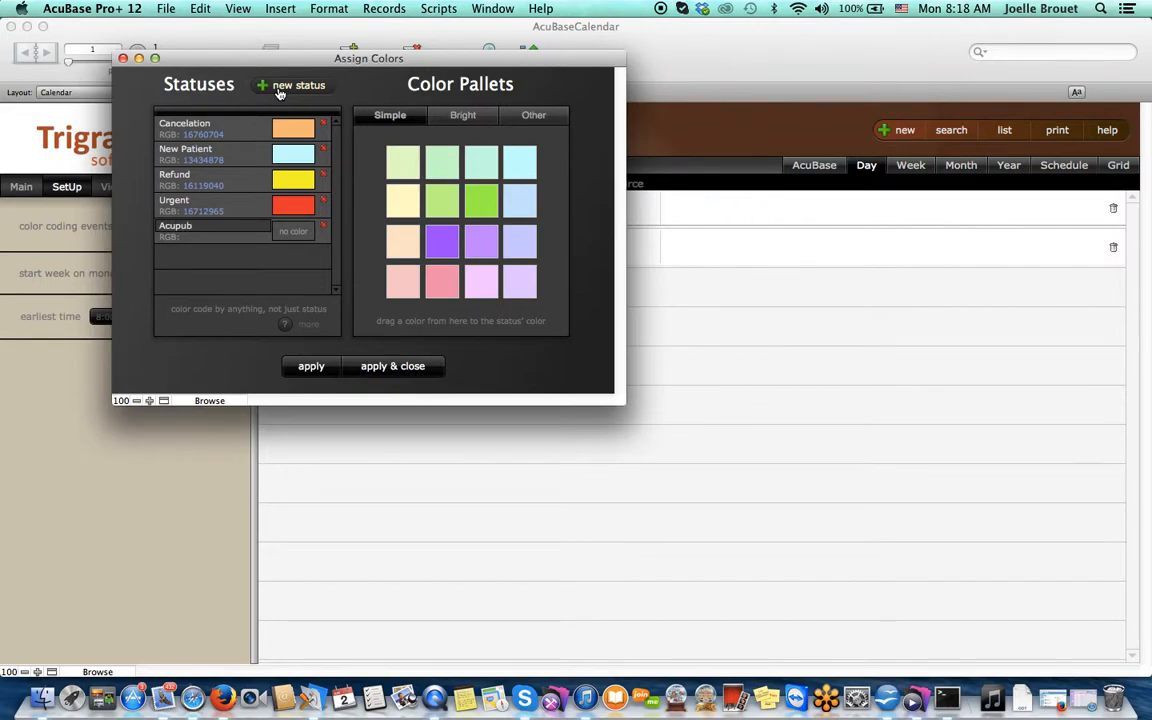
pyautogui.press('BackSpace')
pyautogui.write('ncture')
# - Assign the light purple color from the Simple palette to the Urgent and Acupuncture statuses
pyautogui.click(527, 114)
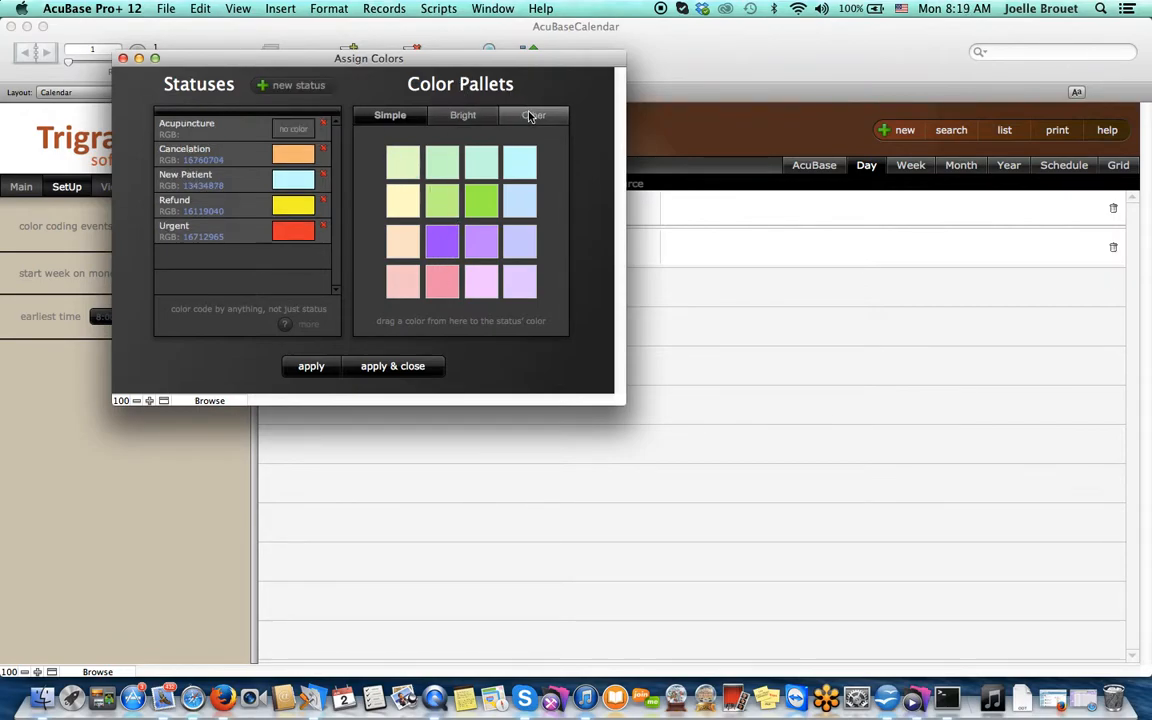
pyautogui.click(486, 115)
pyautogui.click(412, 118)
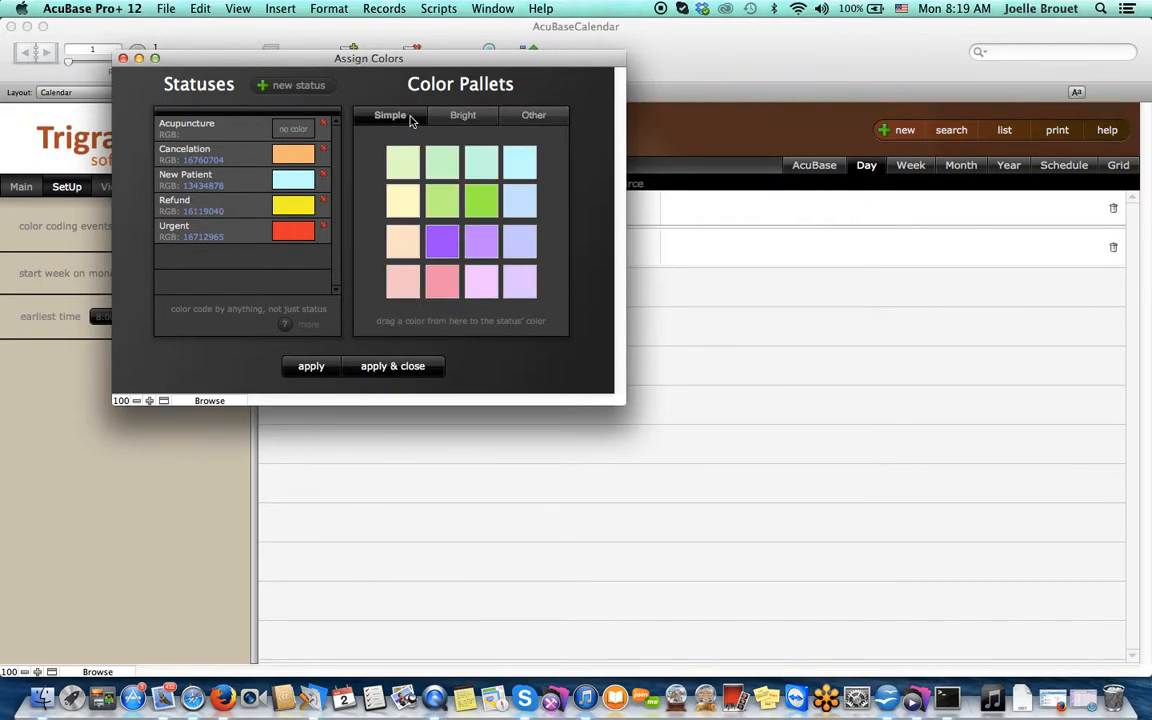
pyautogui.moveTo(481, 241); pyautogui.dragTo(338, 195)
pyautogui.moveTo(483, 251); pyautogui.dragTo(293, 231)
pyautogui.moveTo(342, 191); pyautogui.dragTo(281, 136)
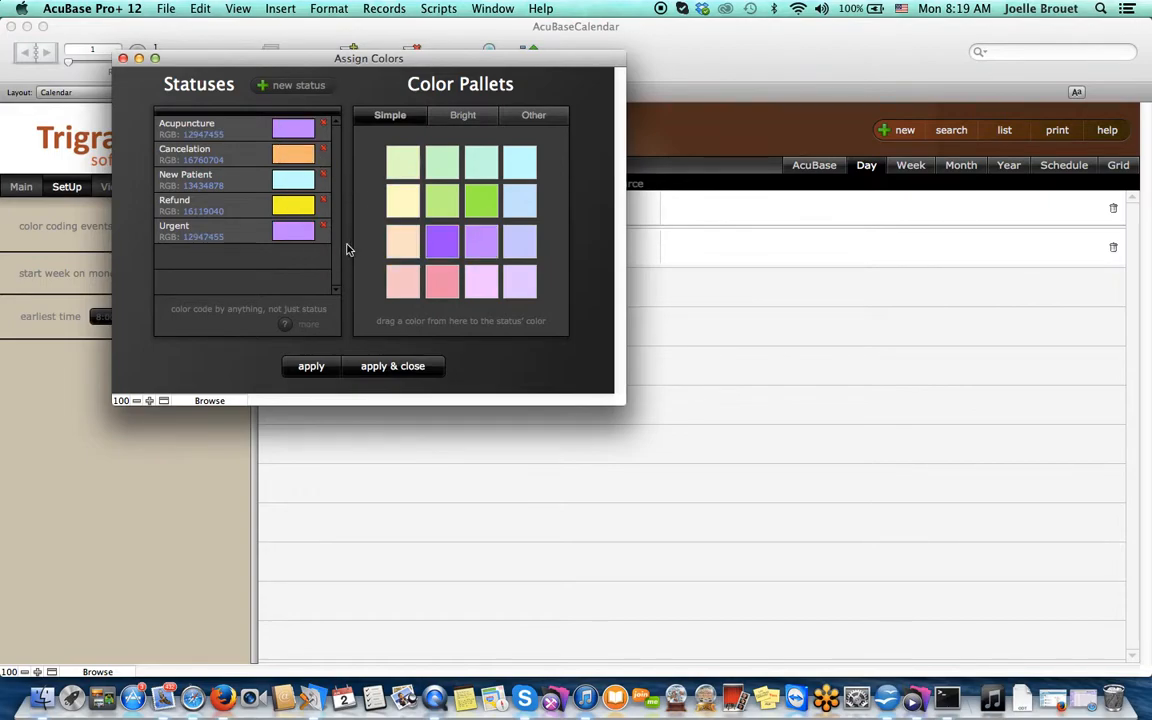
# - Change the Acupuncture status to the darker purple, apply the status colors and close the color assignment window
pyautogui.moveTo(435, 237); pyautogui.dragTo(291, 128)
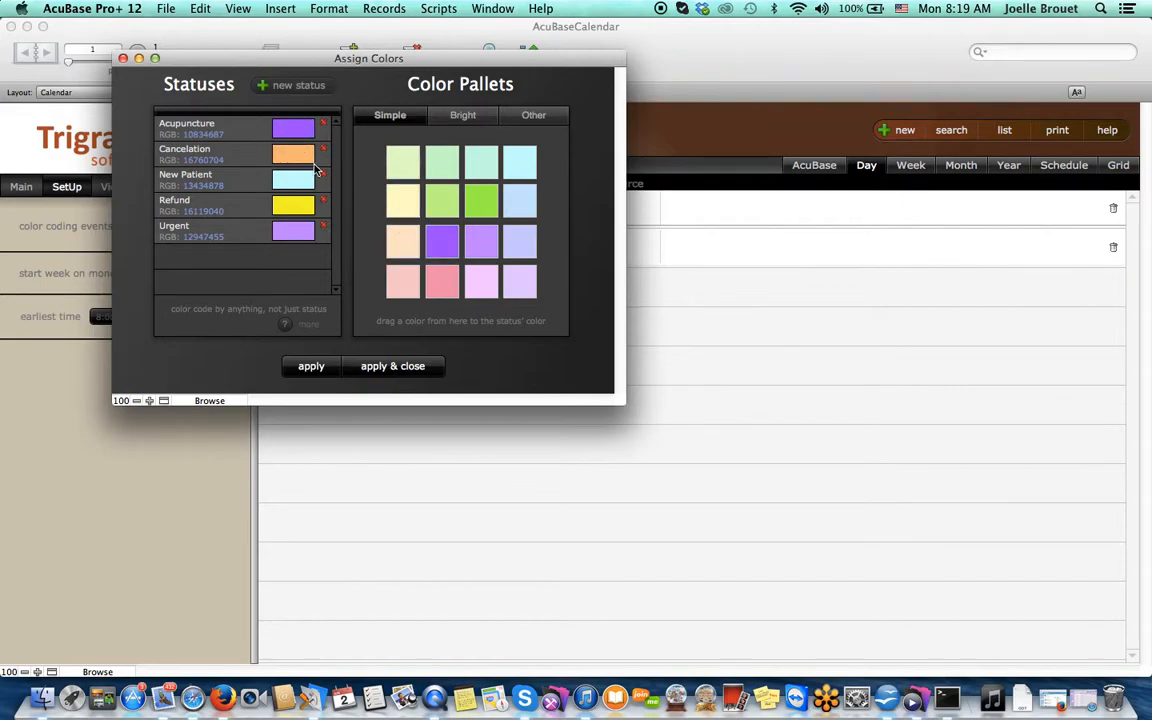
pyautogui.click(313, 368)
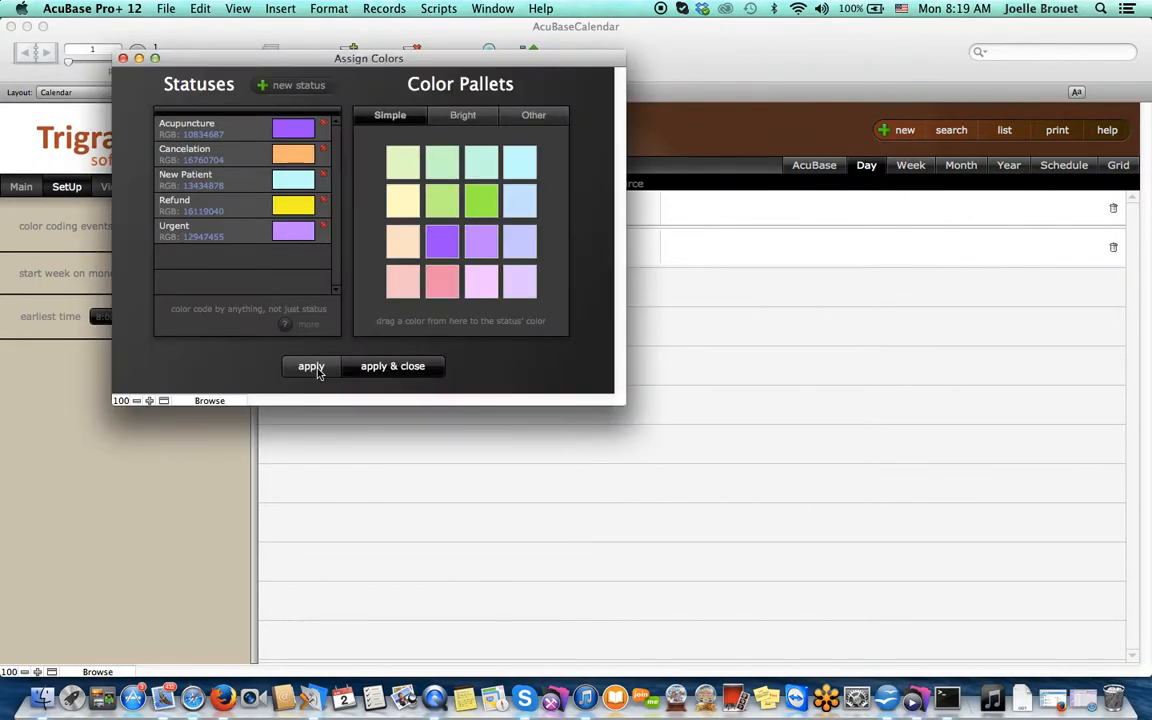
pyautogui.click(122, 58)
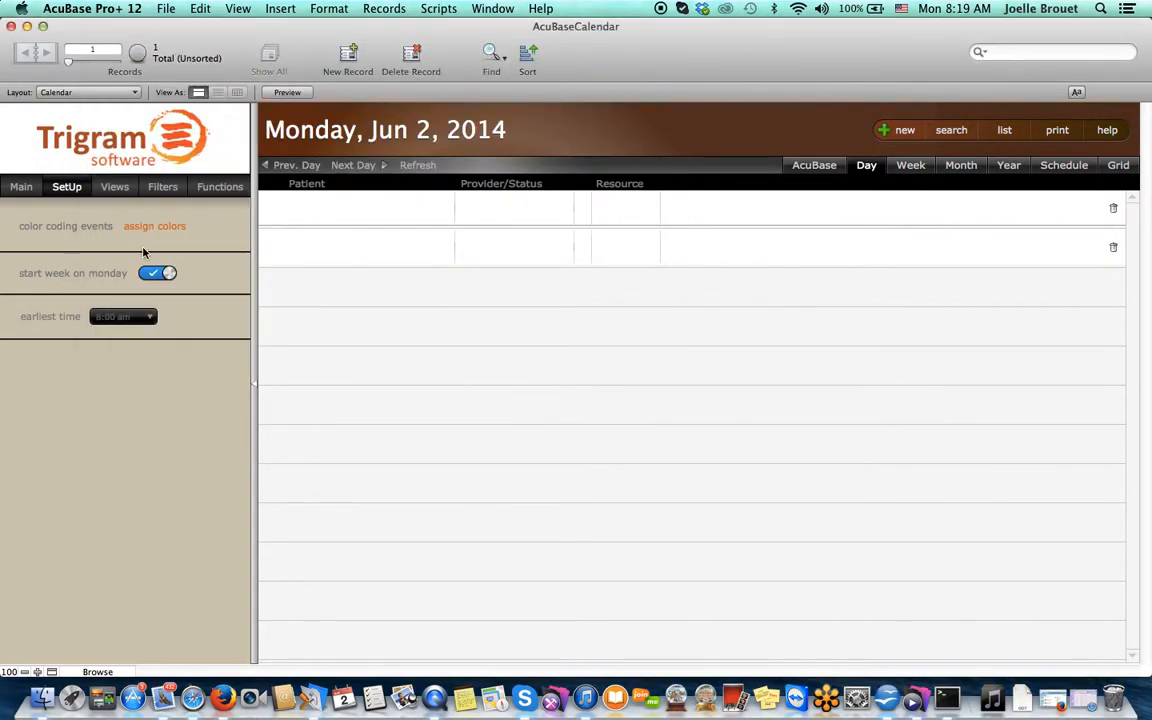
# - Review the week-start and earliest-time settings, and switch the simple day and week view off and back on
pyautogui.click(157, 273)
pyautogui.moveTo(128, 325)
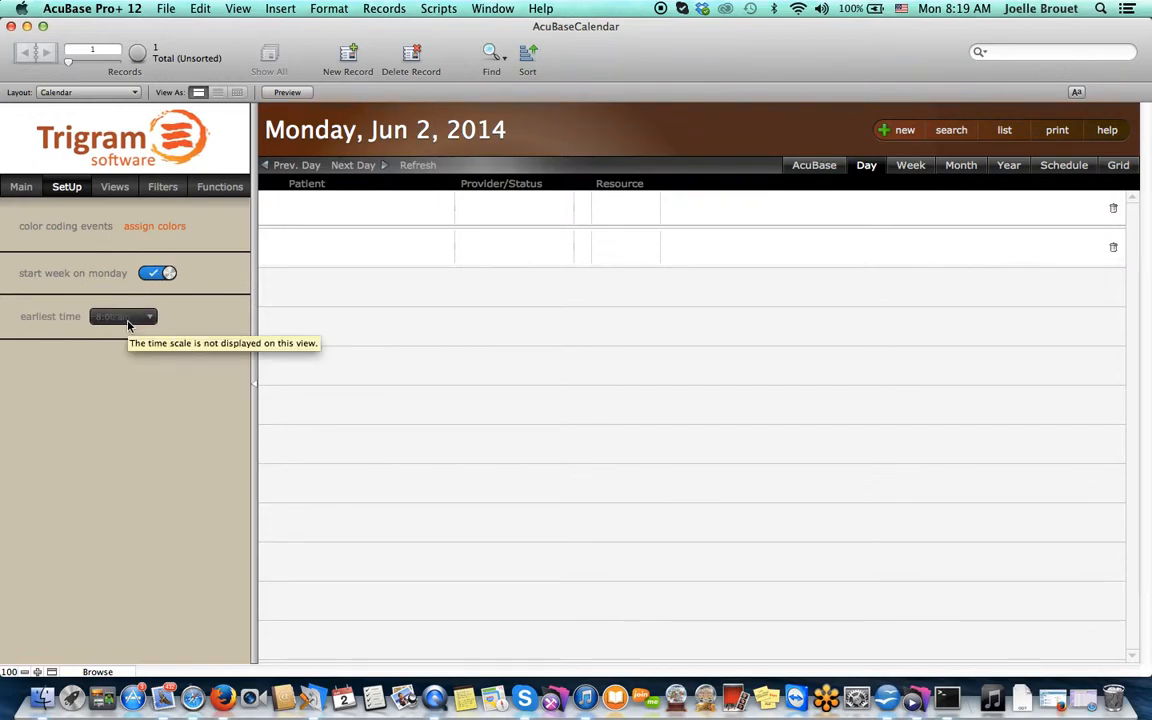
pyautogui.click(115, 190)
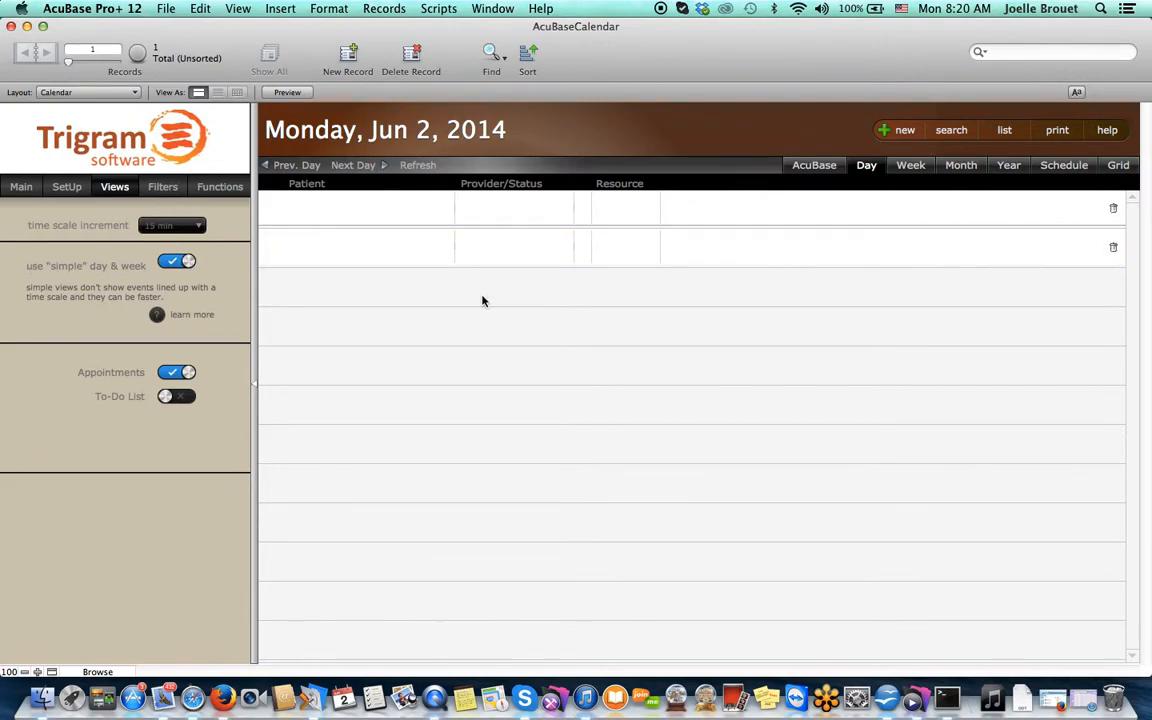
pyautogui.click(170, 260)
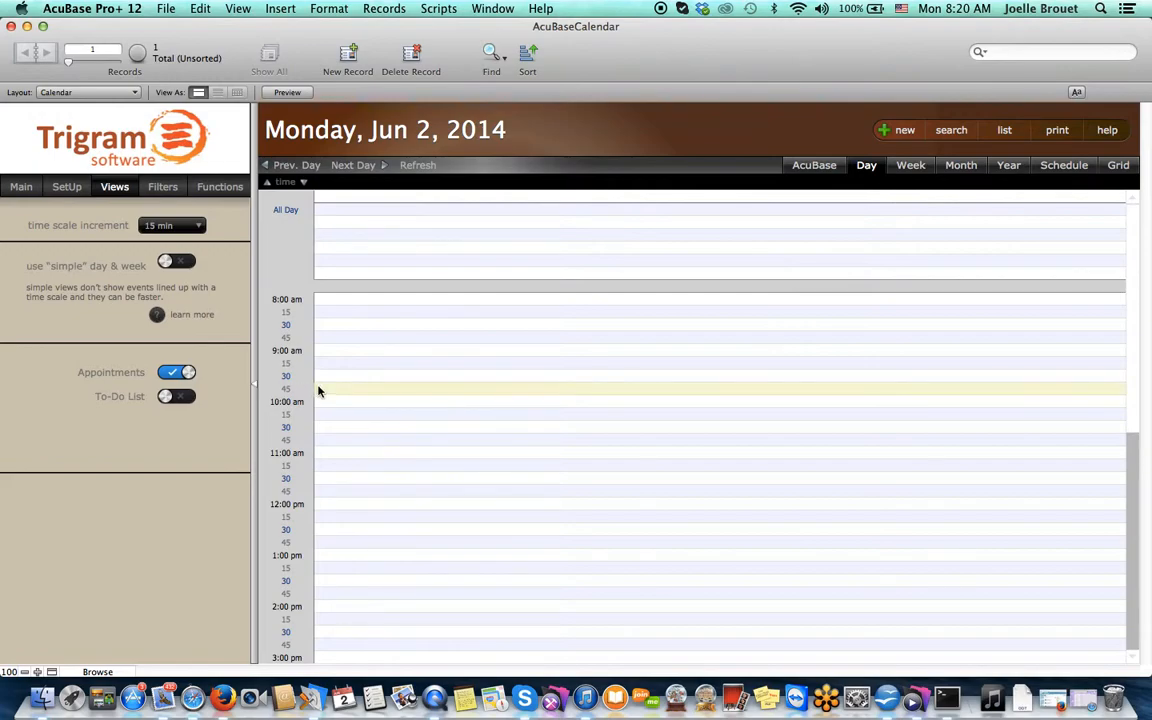
pyautogui.click(172, 266)
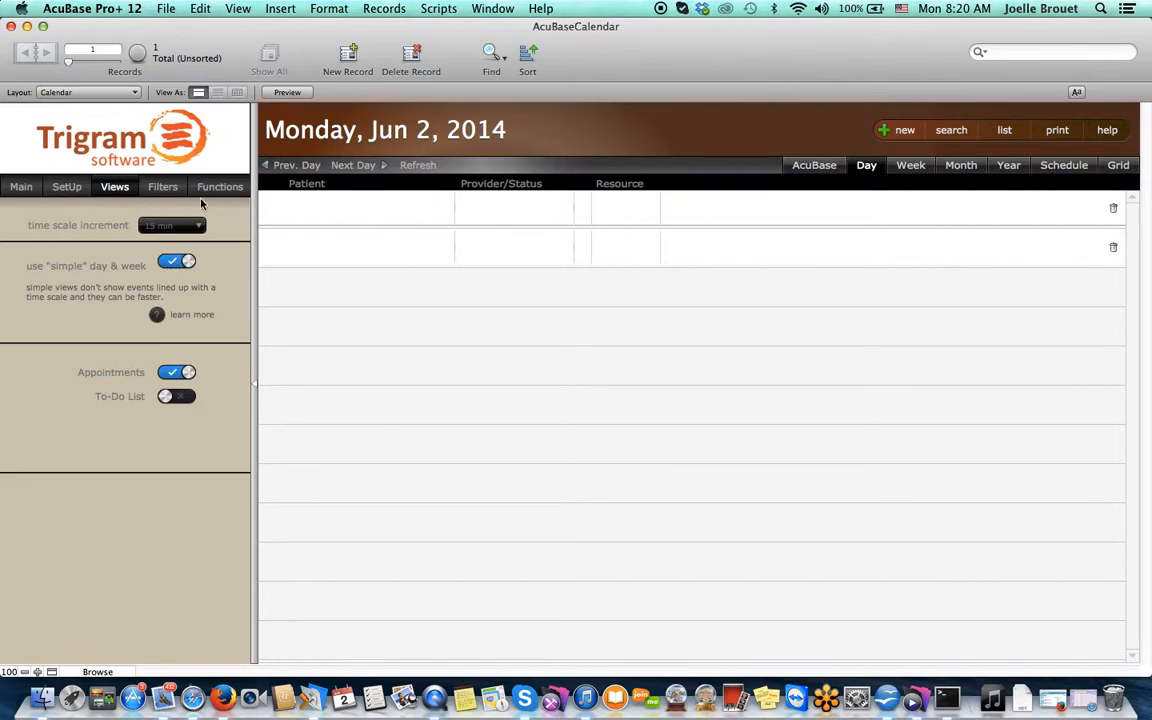
# - Review the calendar's event filters and functions, and return to the main month overview
pyautogui.click(163, 189)
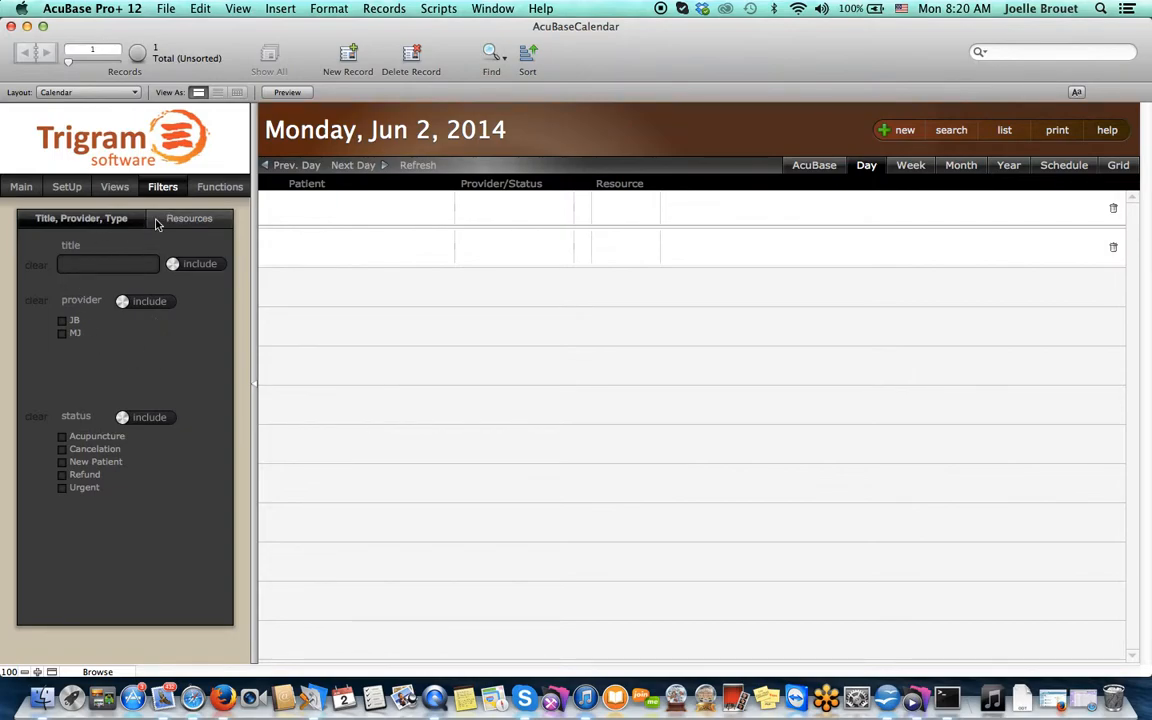
pyautogui.click(212, 190)
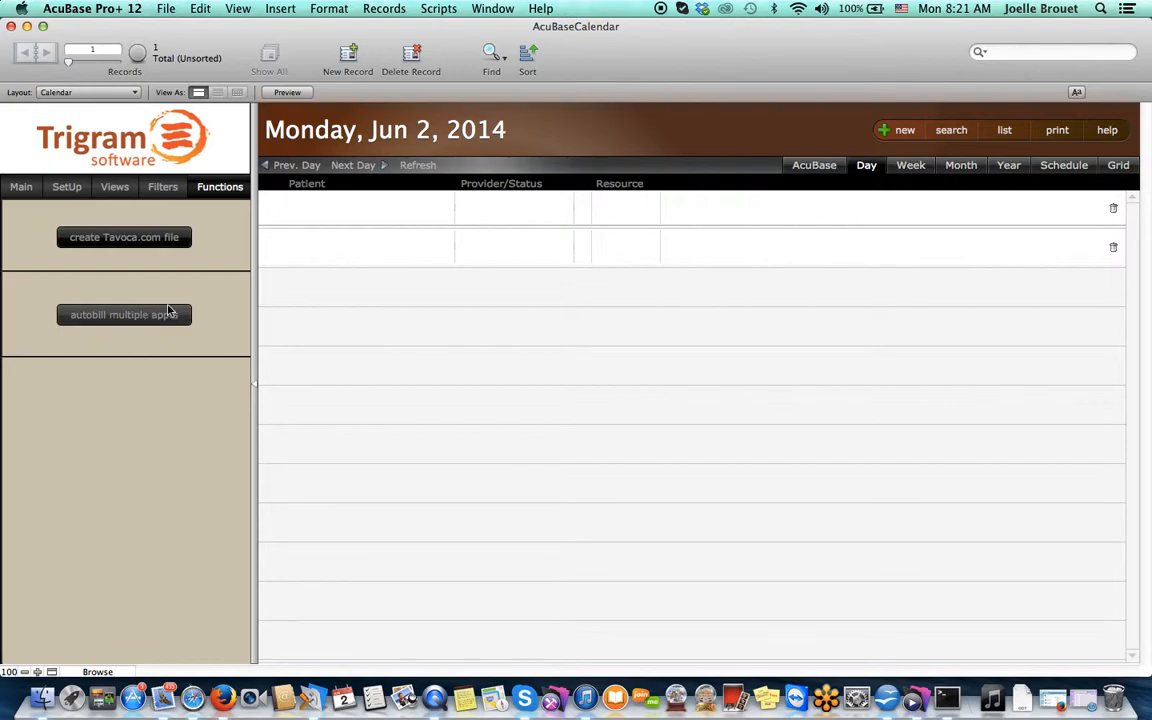
pyautogui.click(22, 191)
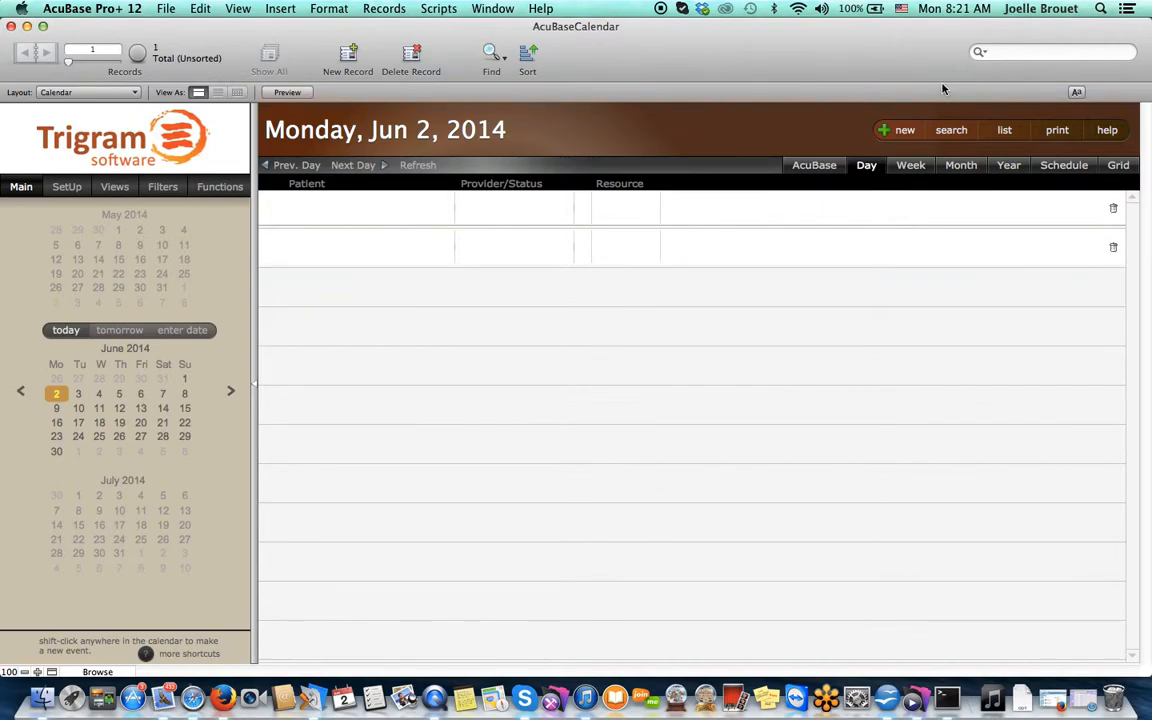
# - Create a new event for 6/2/2014 and select its patient and provider
pyautogui.click(901, 132)
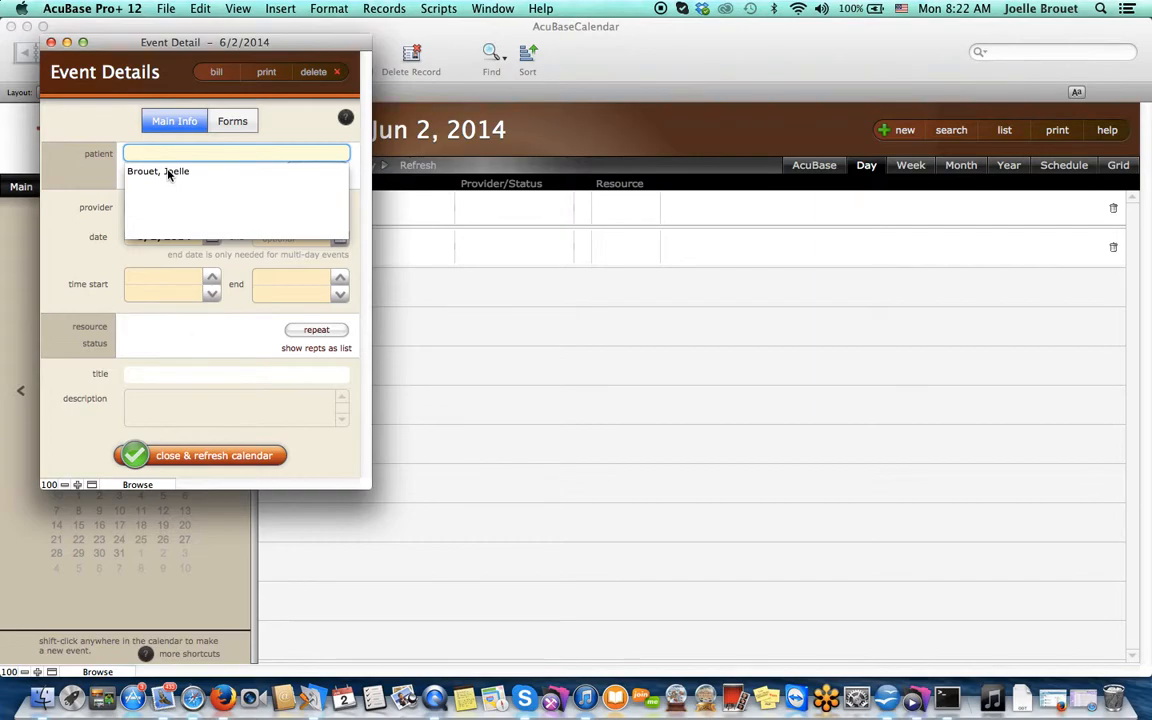
pyautogui.click(169, 172)
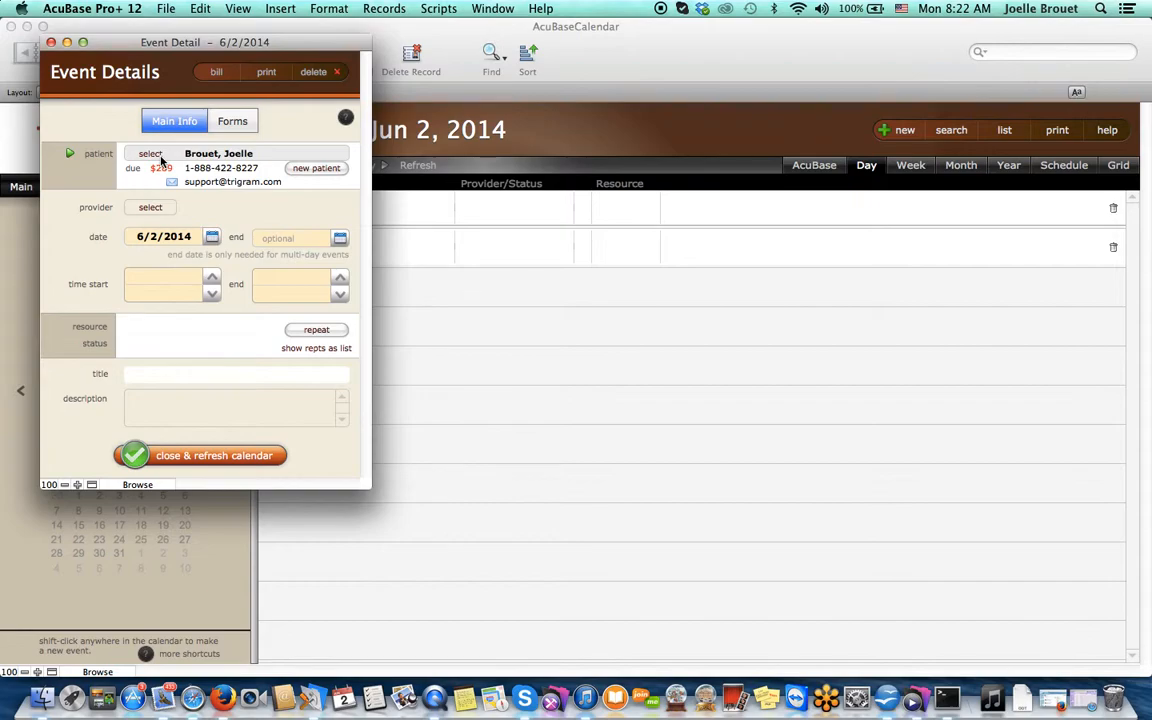
pyautogui.click(157, 208)
pyautogui.click(157, 226)
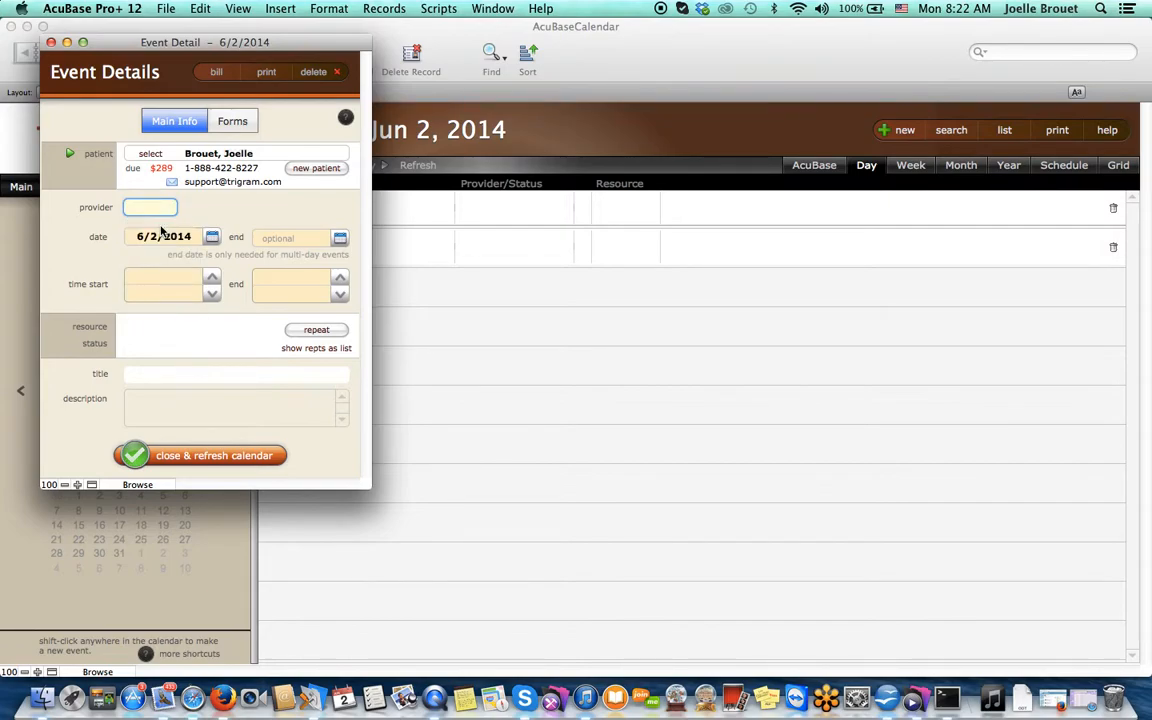
# - Schedule the appointment from 9:00 am to 10:00 am and assign Room 1 as its resource
pyautogui.click(171, 287)
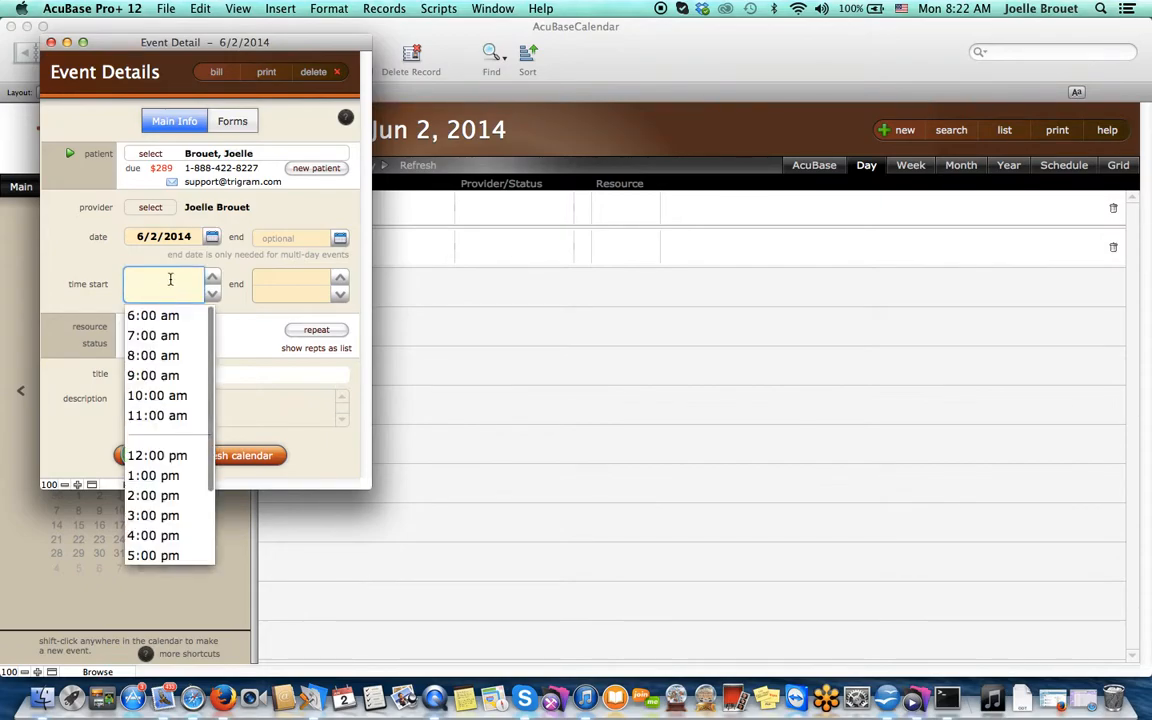
pyautogui.click(152, 376)
pyautogui.press('Tab')
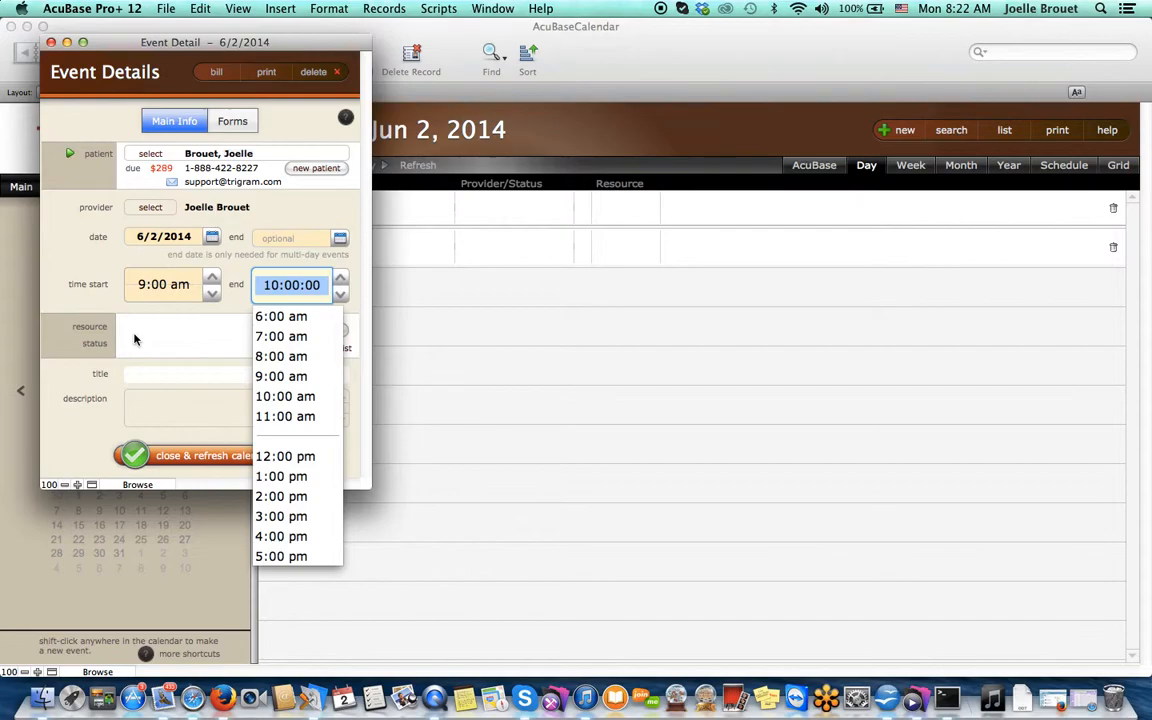
pyautogui.click(134, 328)
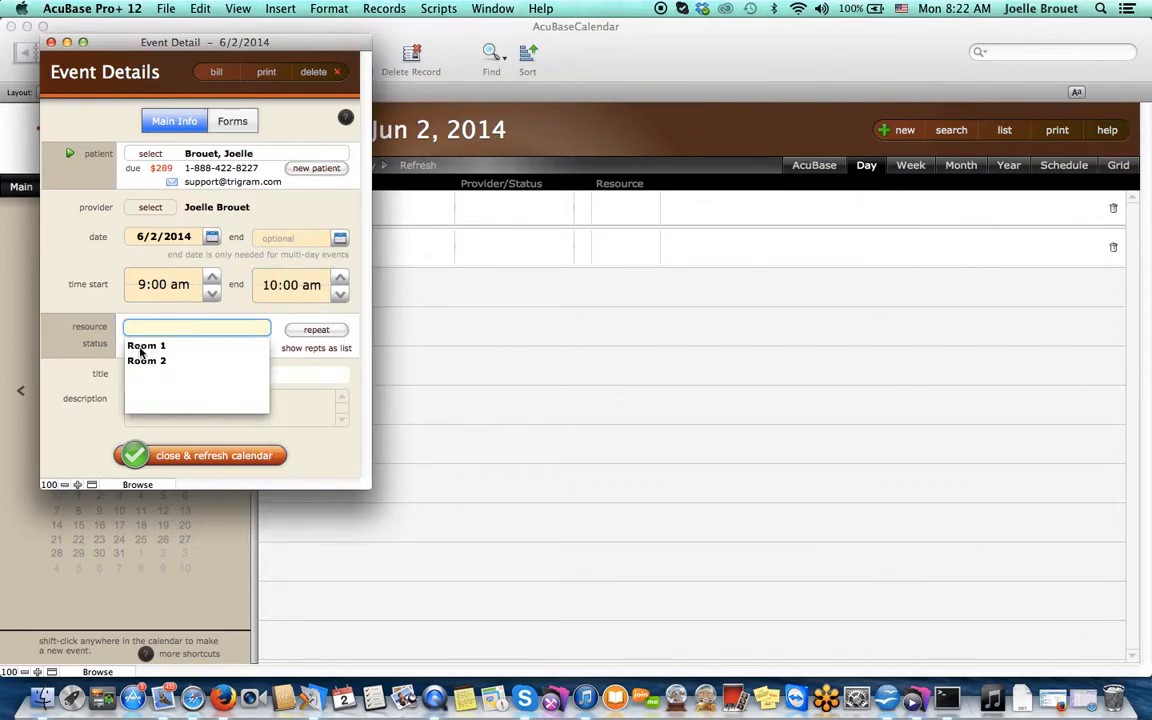
pyautogui.click(141, 347)
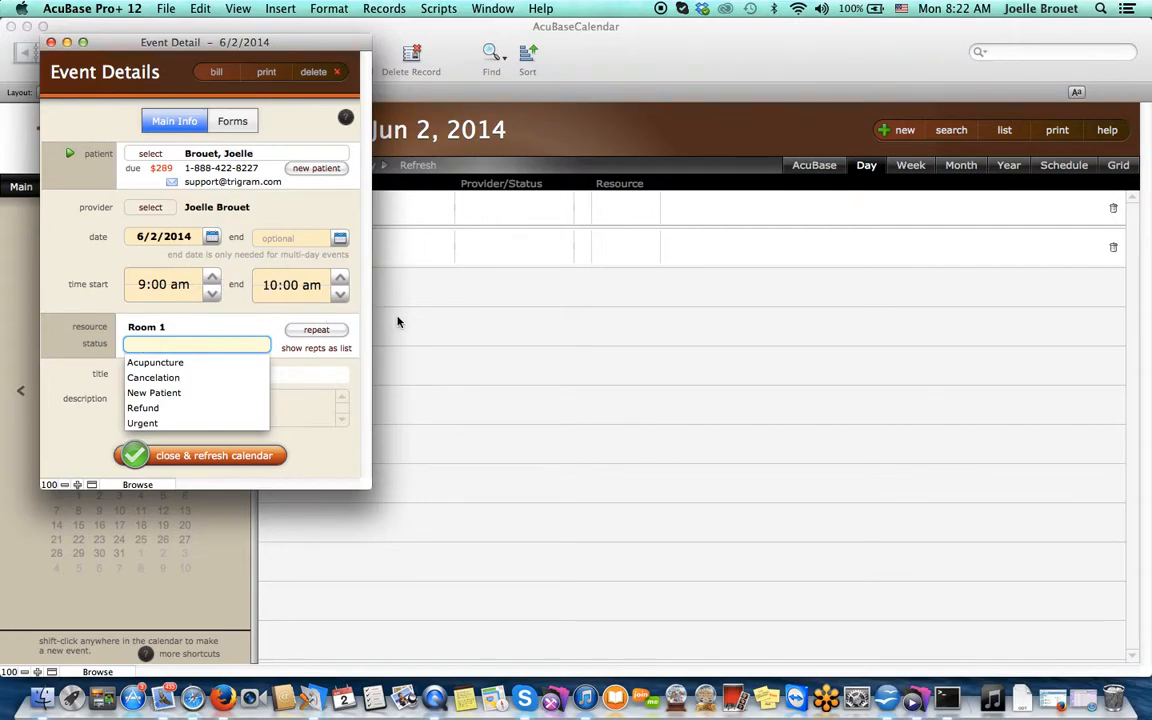
# - Set the appointment's status to New Patient, enter "test" as title and description, and save it to the calendar
pyautogui.click(163, 393)
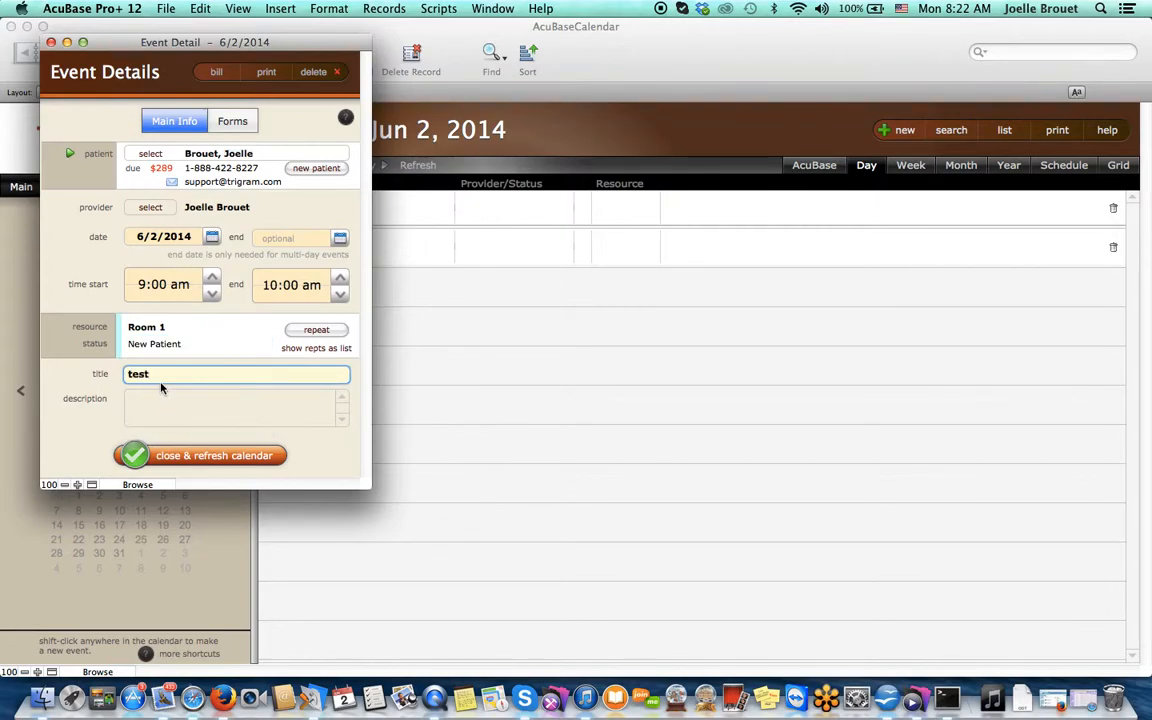
pyautogui.click(163, 404)
pyautogui.write('test')
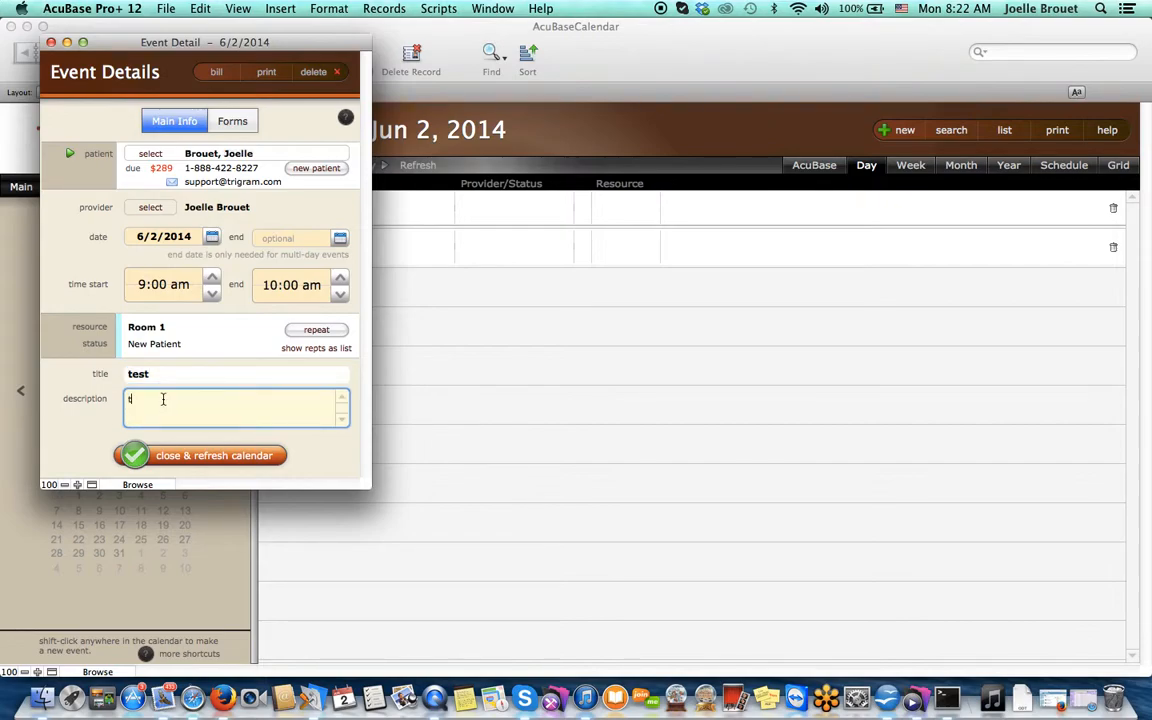
pyautogui.click(191, 457)
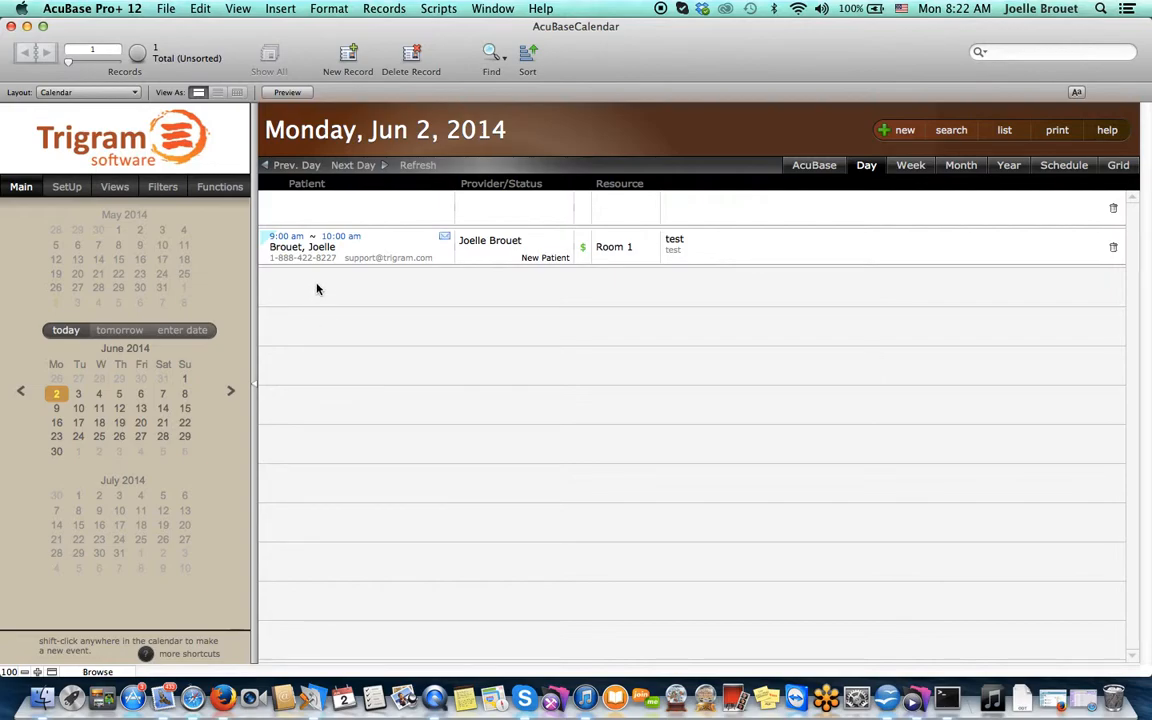
# - Create an invoice from the 9:00 am appointment using the patient's billing preferences, skip printing, and return to the calendar
pyautogui.click(584, 251)
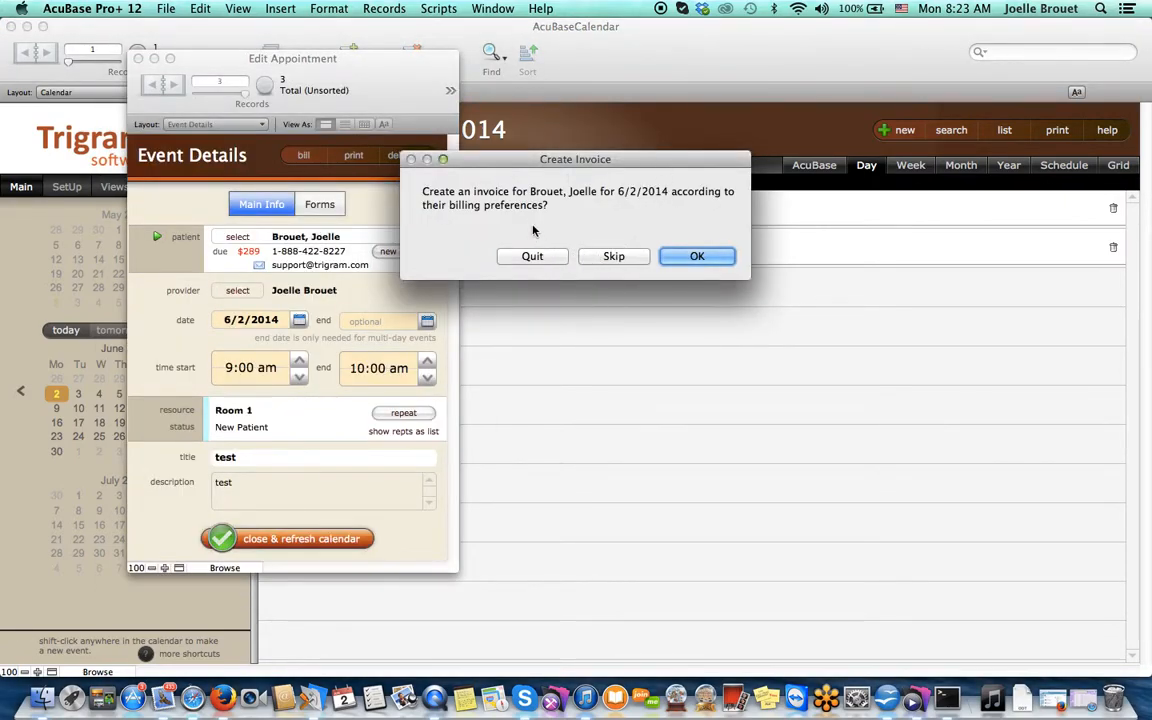
pyautogui.click(680, 258)
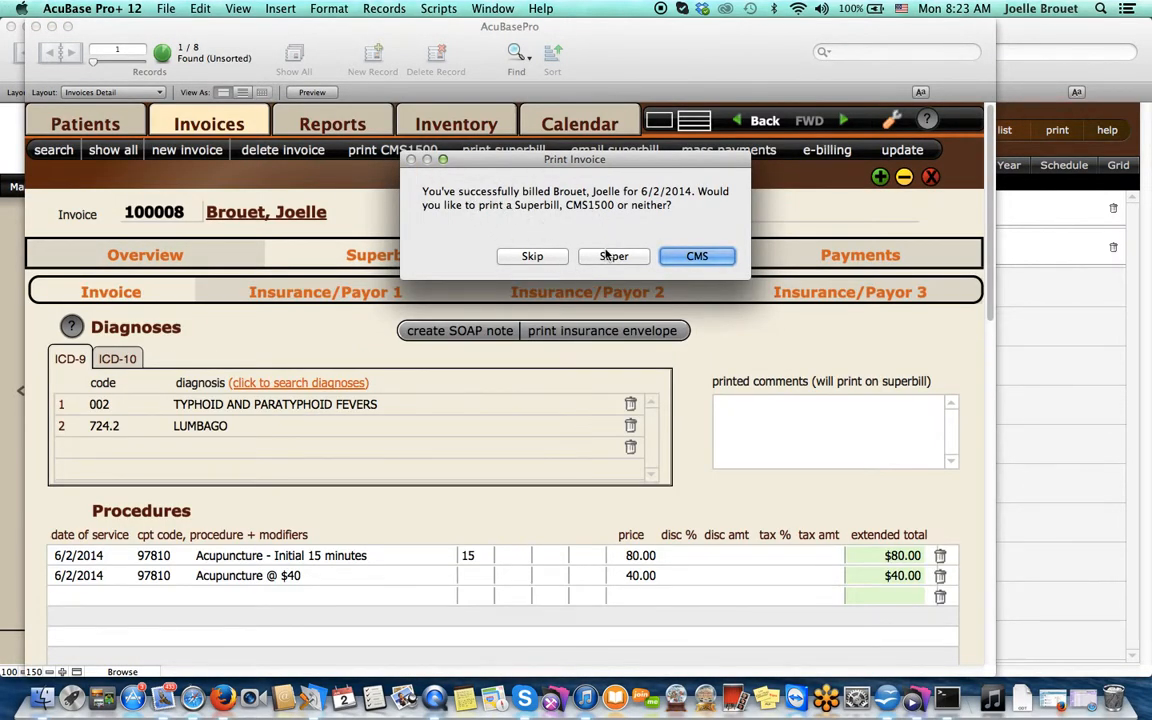
pyautogui.click(532, 257)
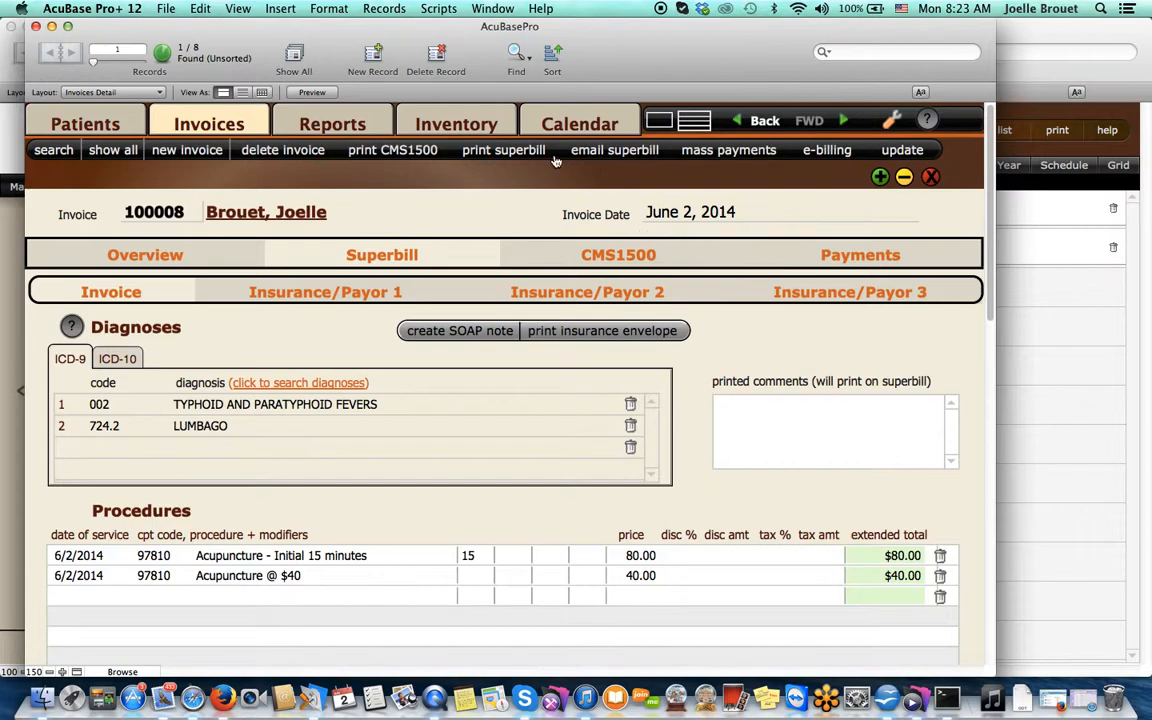
pyautogui.click(1061, 364)
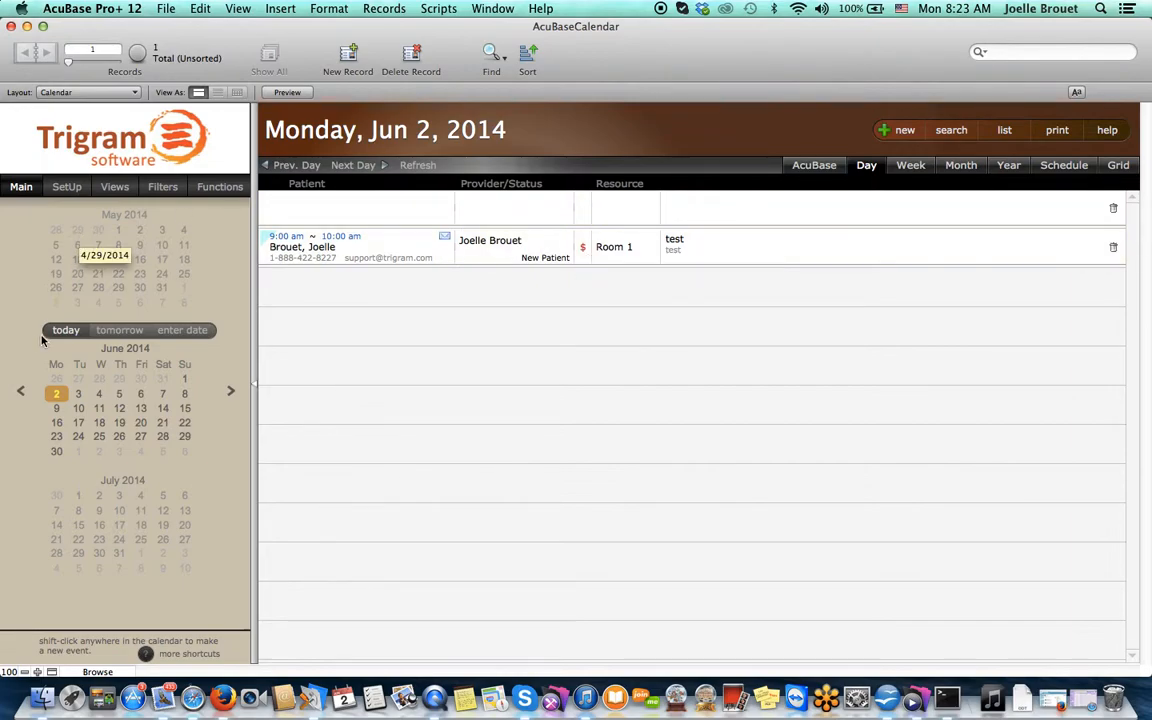
# - Turn off the simple day and week view so appointments line up with the time scale
pyautogui.click(114, 186)
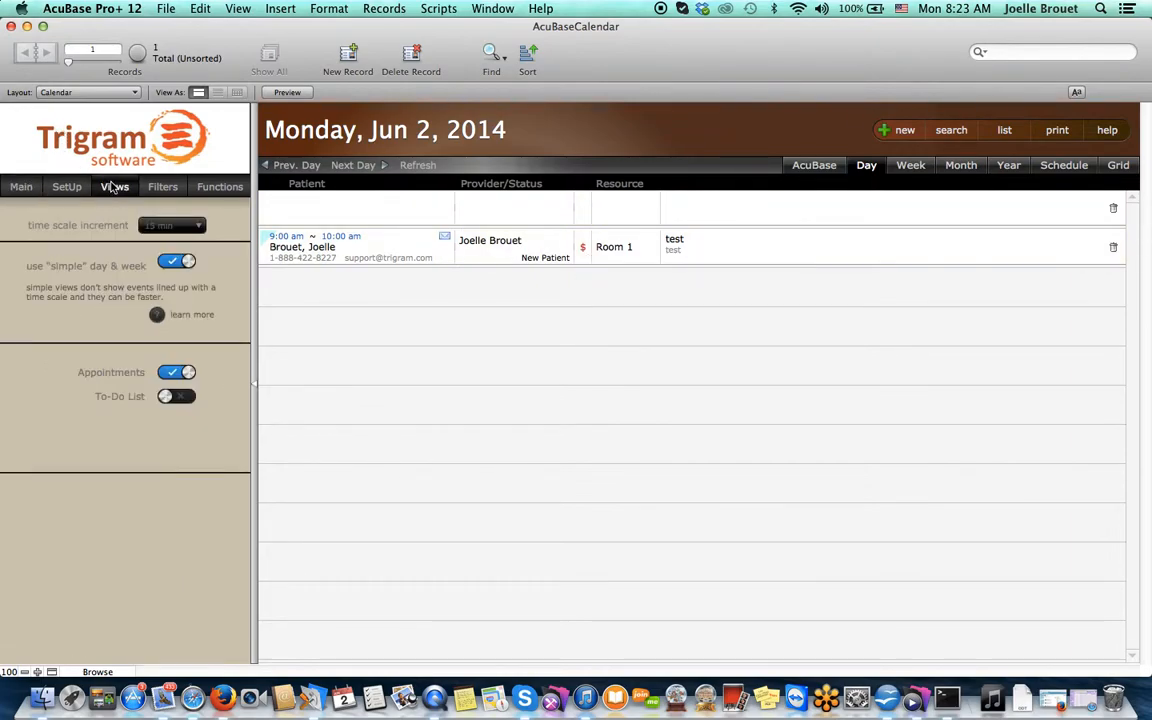
pyautogui.click(177, 264)
pyautogui.click(177, 268)
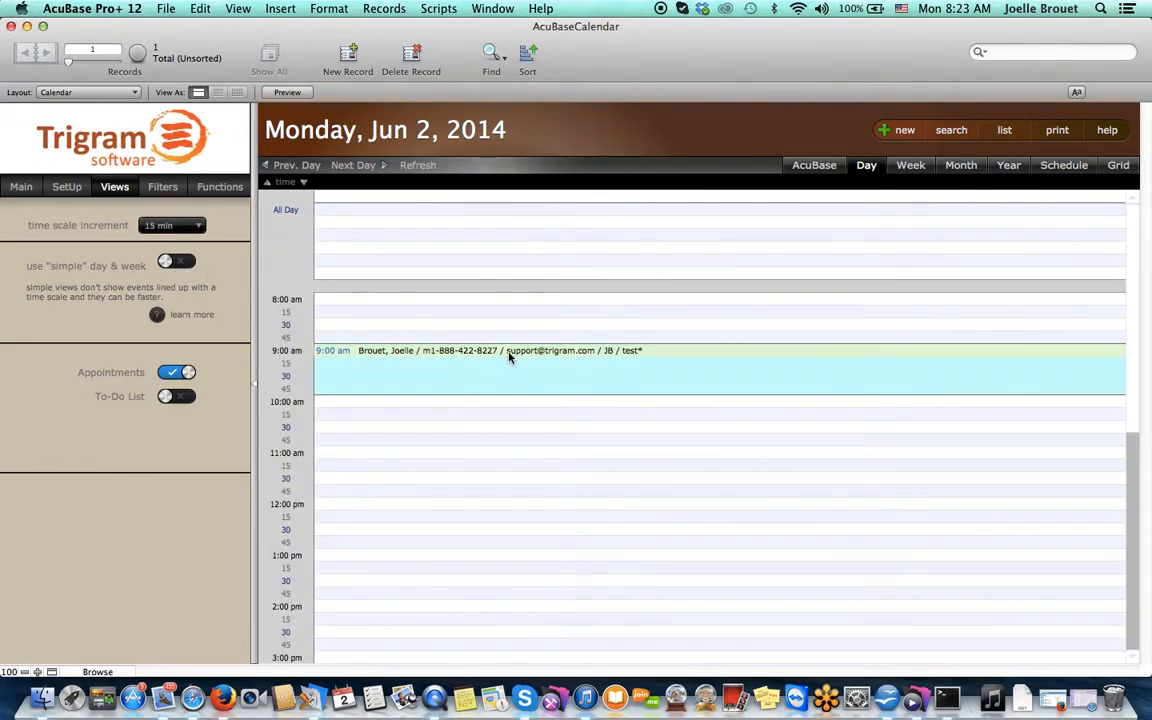
# - Check the 9:00 am appointment's event details, and shrink the all-day area above the day's time scale
pyautogui.click(434, 352)
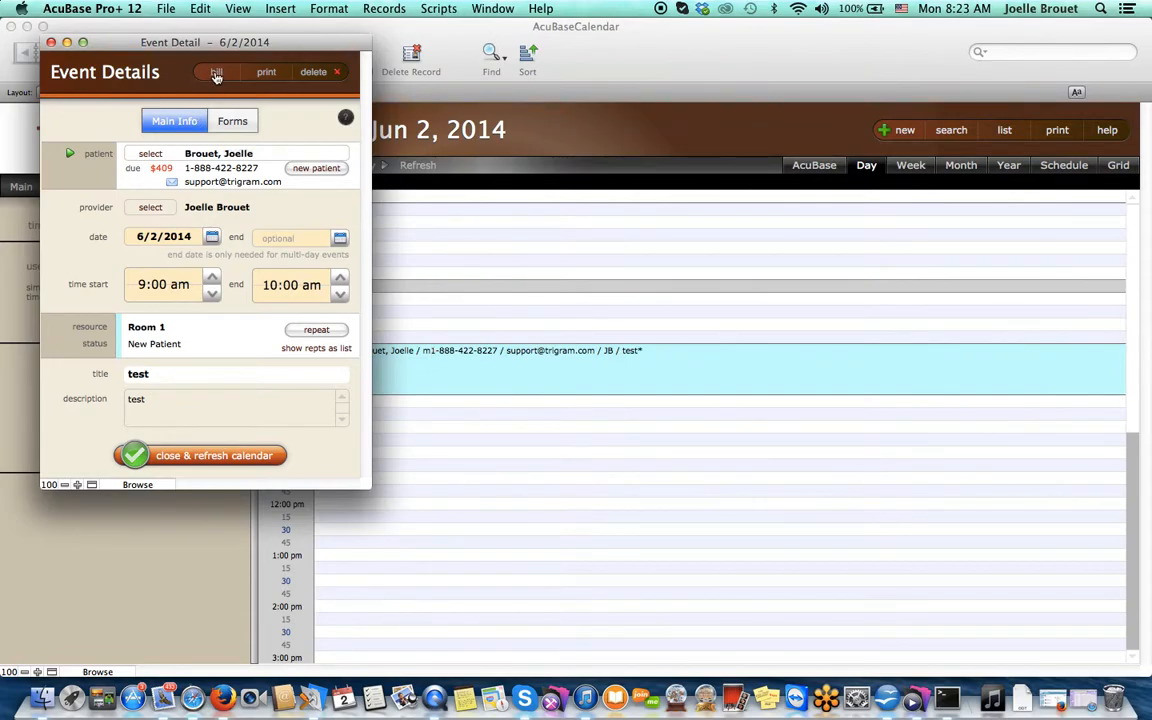
pyautogui.click(51, 43)
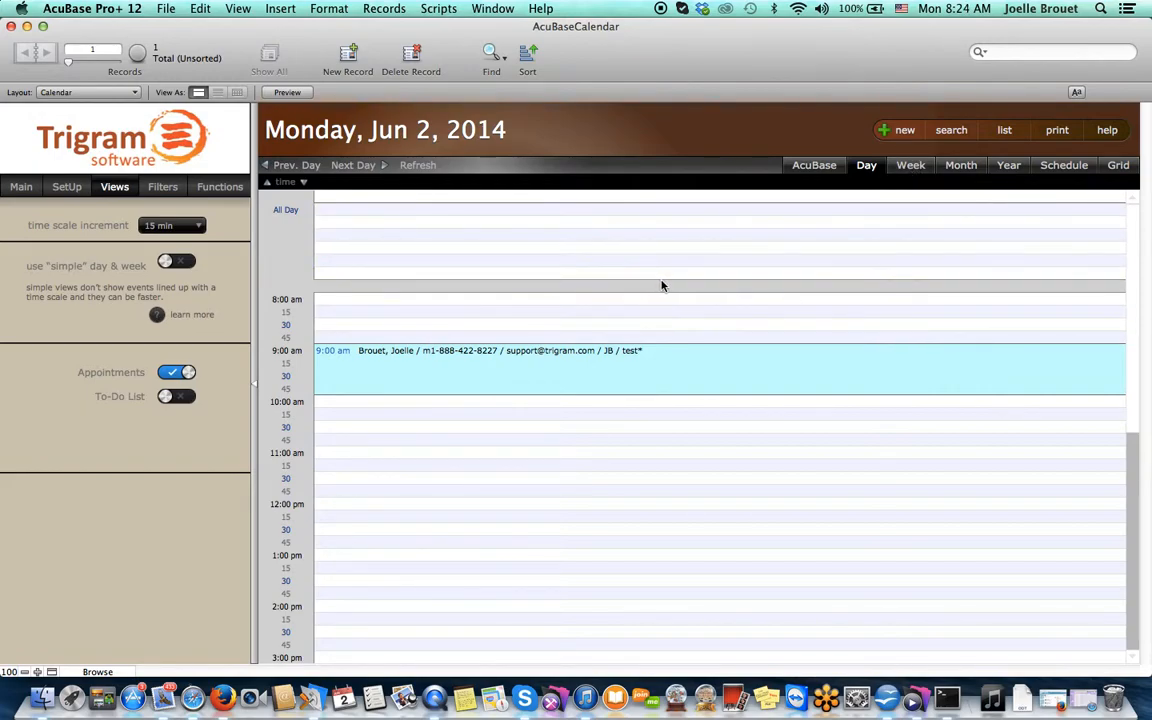
pyautogui.moveTo(667, 287); pyautogui.dragTo(654, 198)
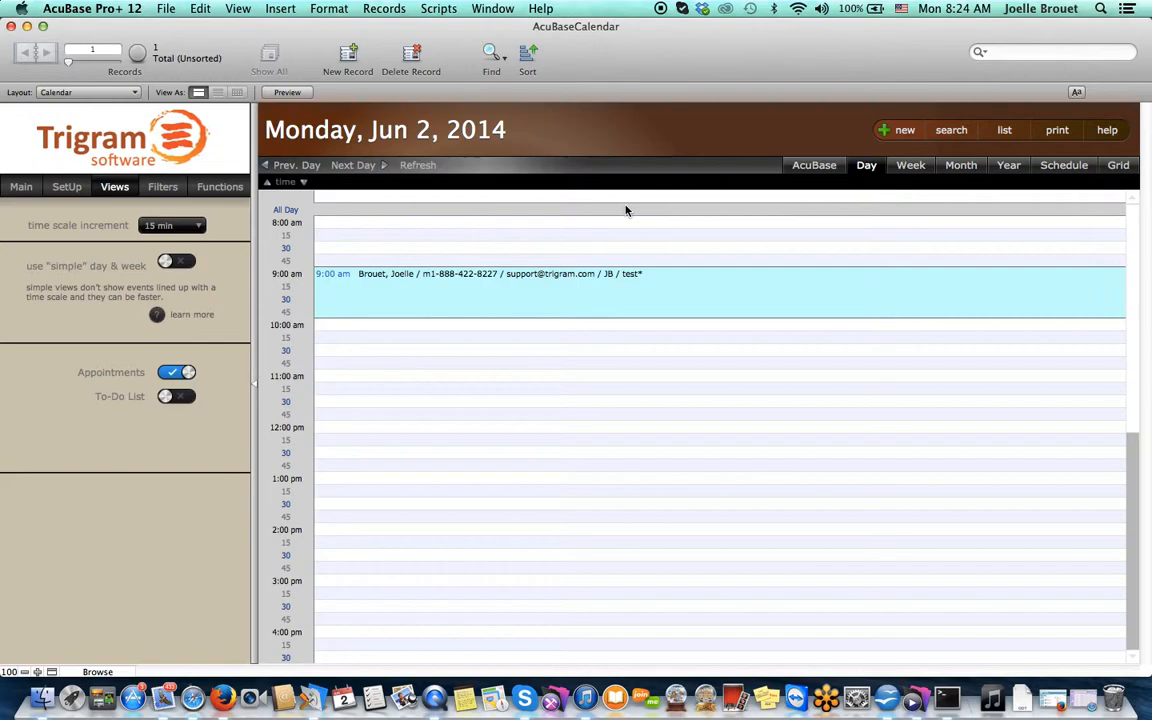
# - Show the week in the simple view and check the 9:00 am appointment's event details there
pyautogui.click(907, 170)
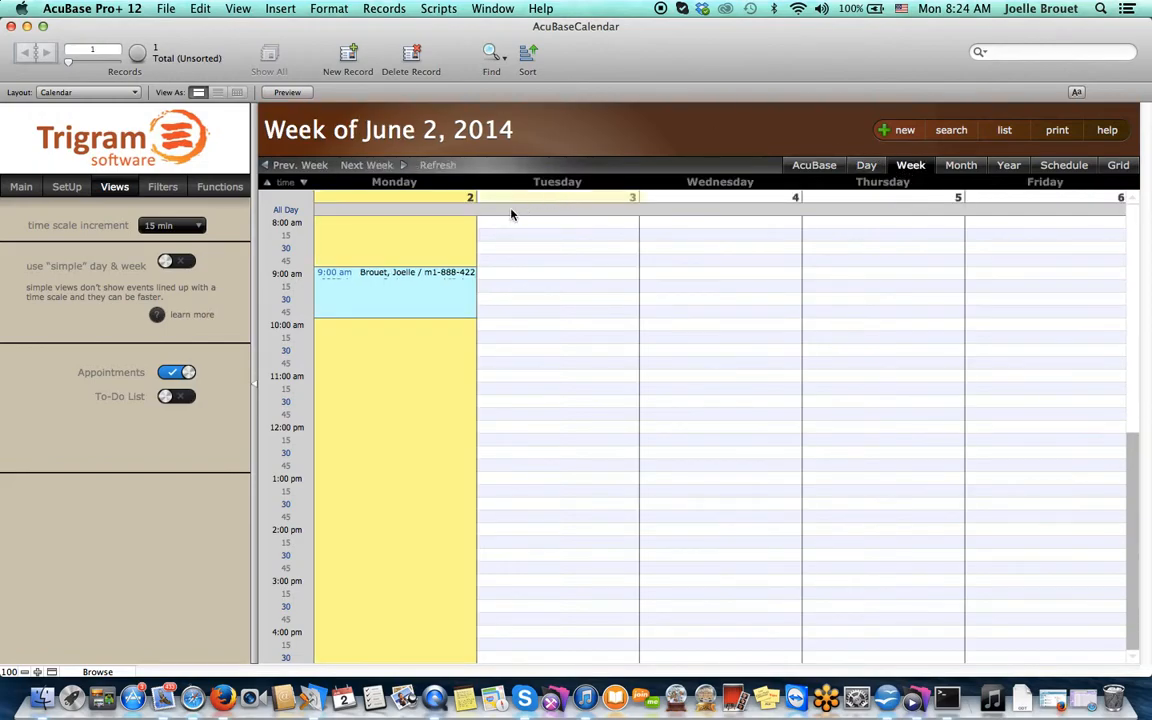
pyautogui.click(174, 263)
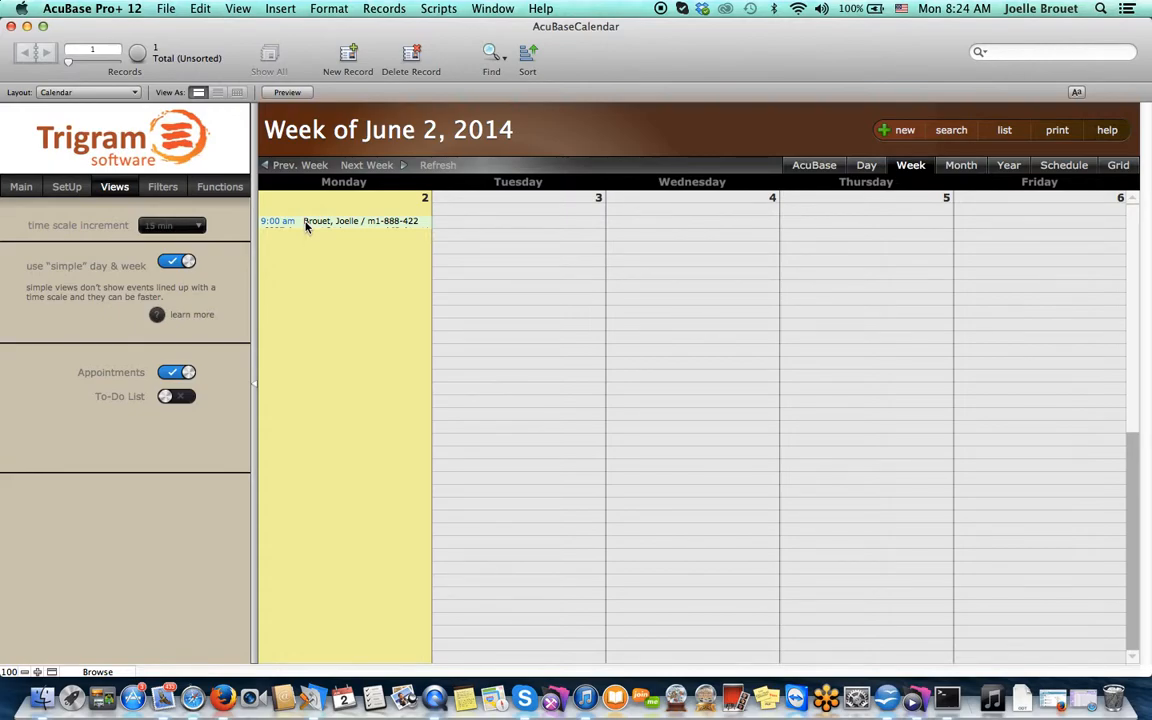
pyautogui.click(306, 222)
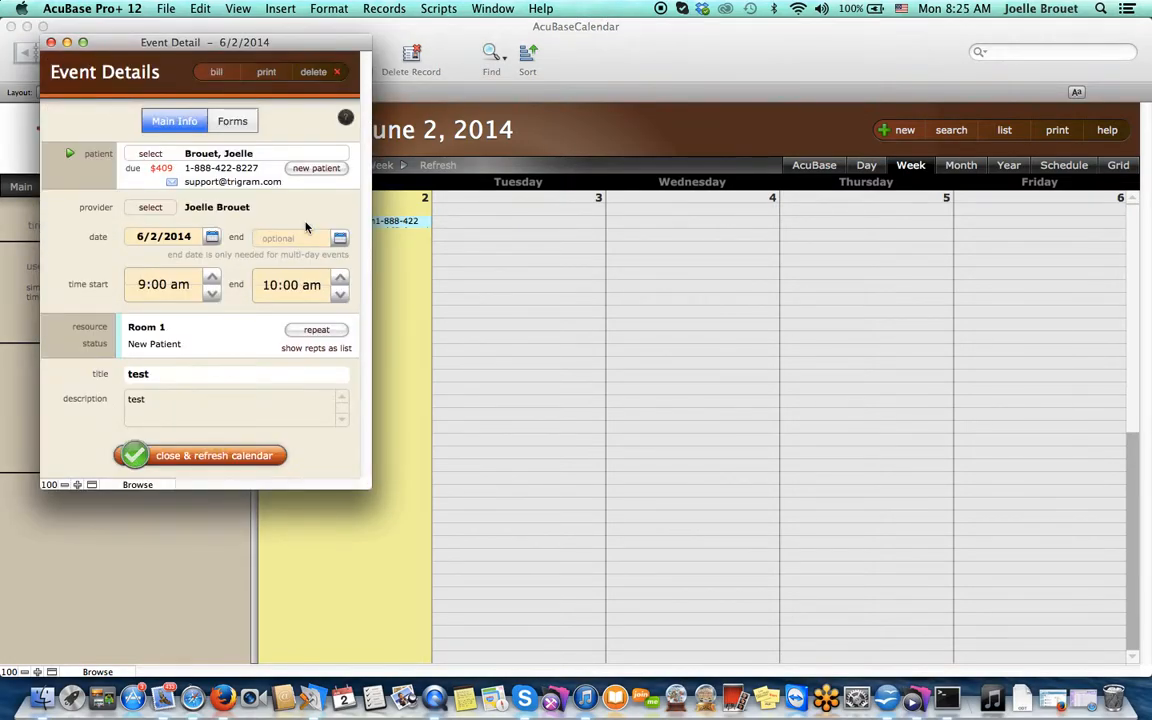
pyautogui.click(50, 43)
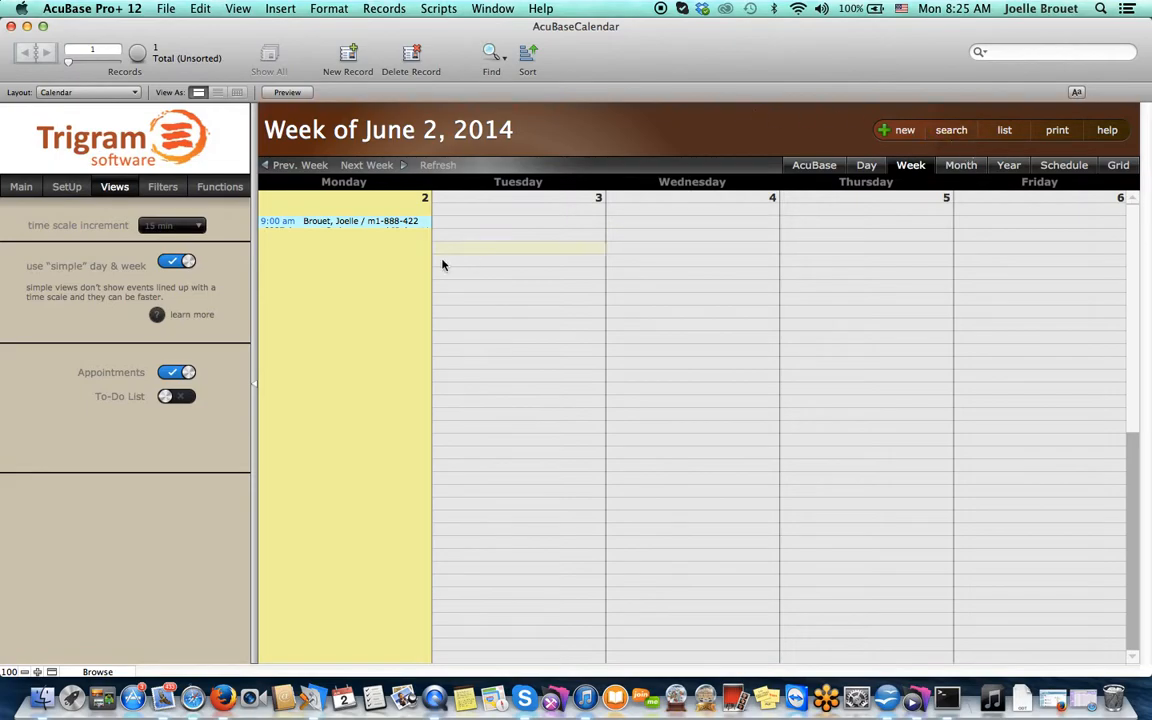
# - In the resource schedule, add an 11:00 am Room 1 appointment for the existing patient with Urgent status and a provider, and save it
pyautogui.click(1062, 166)
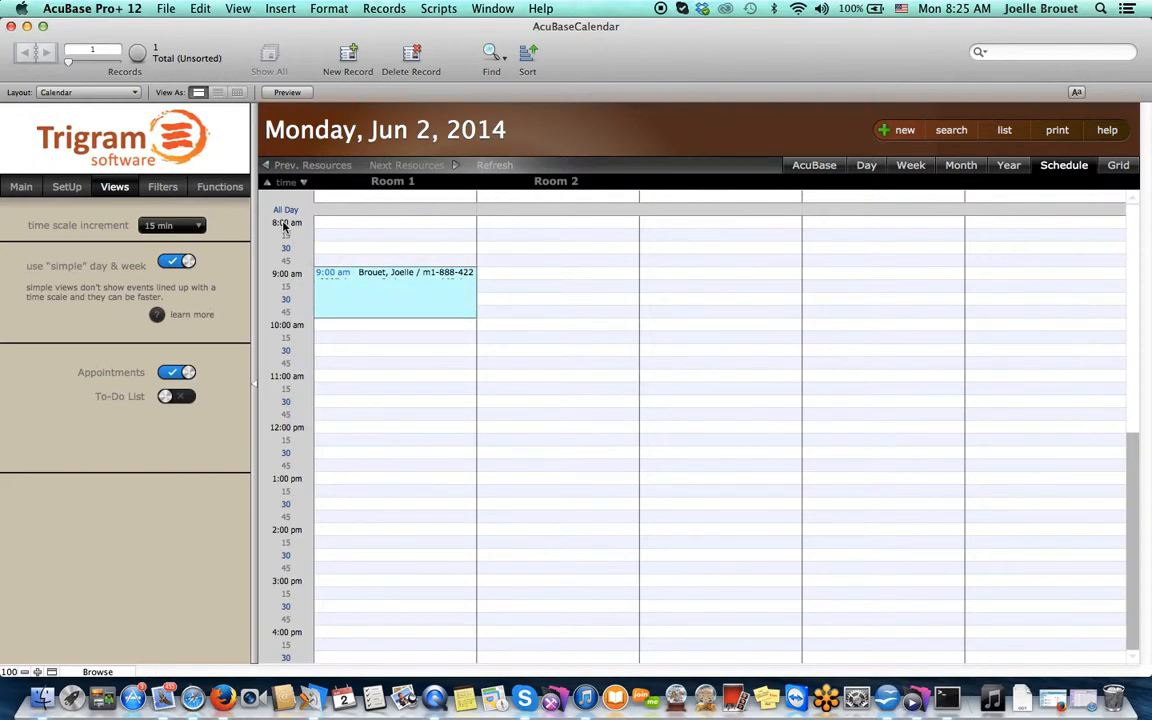
pyautogui.click(353, 378)
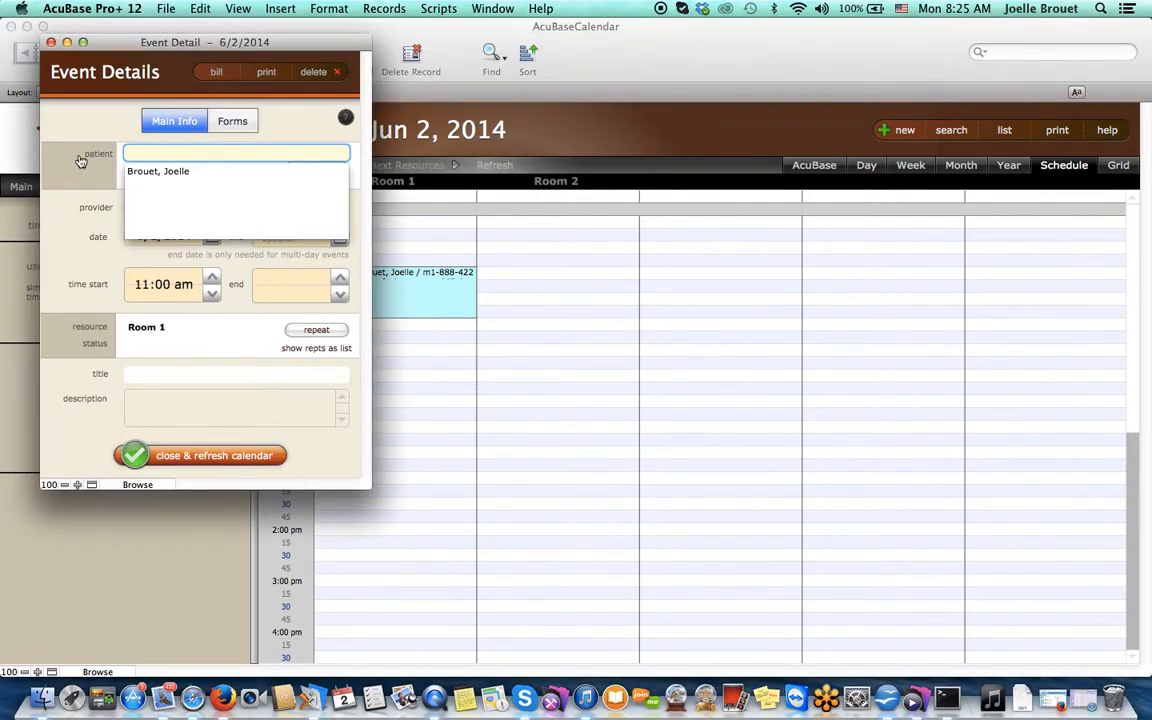
pyautogui.click(167, 172)
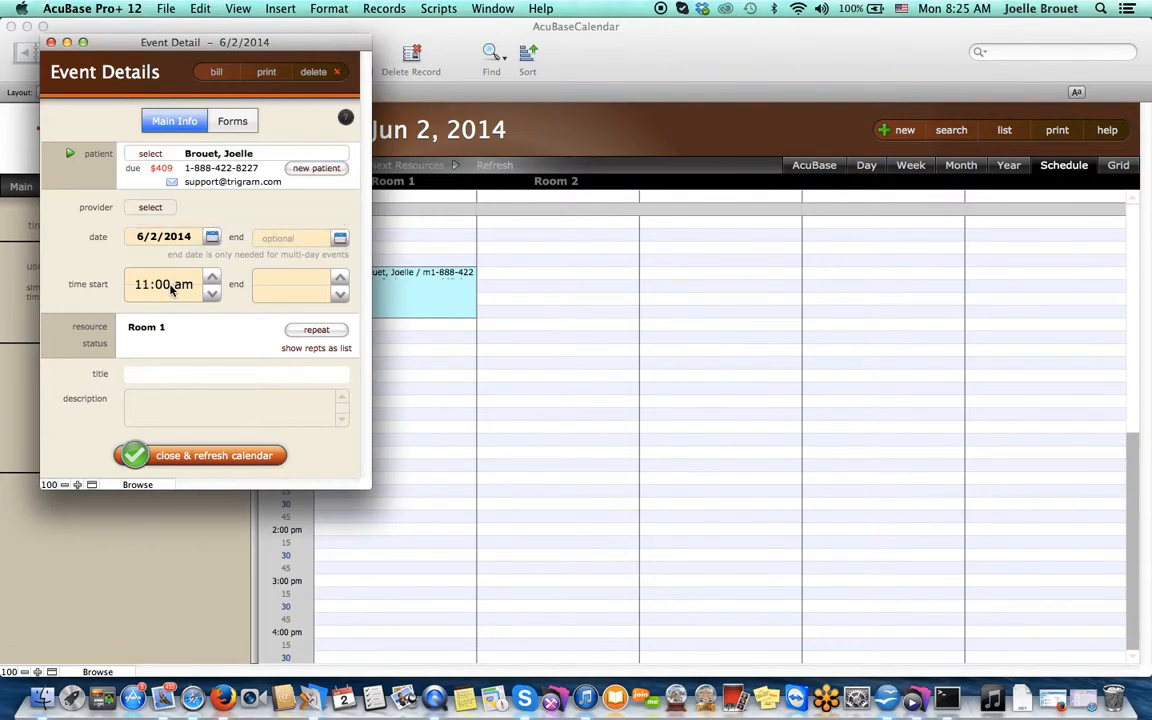
pyautogui.click(145, 344)
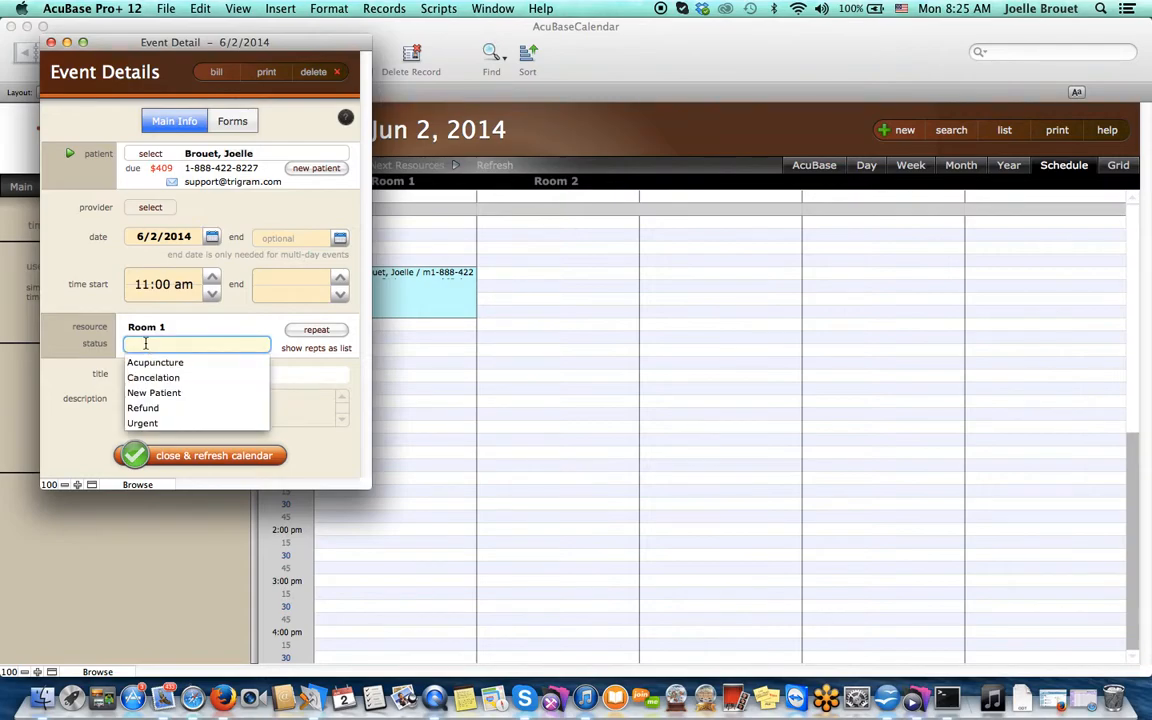
pyautogui.click(142, 424)
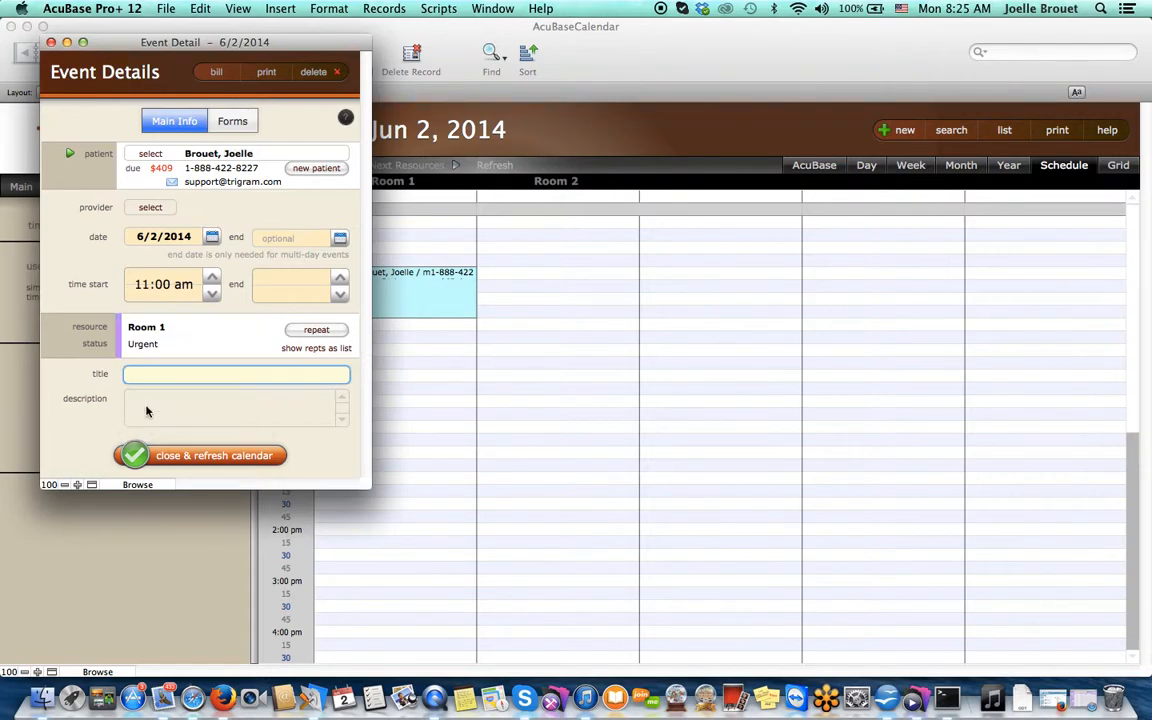
pyautogui.click(140, 208)
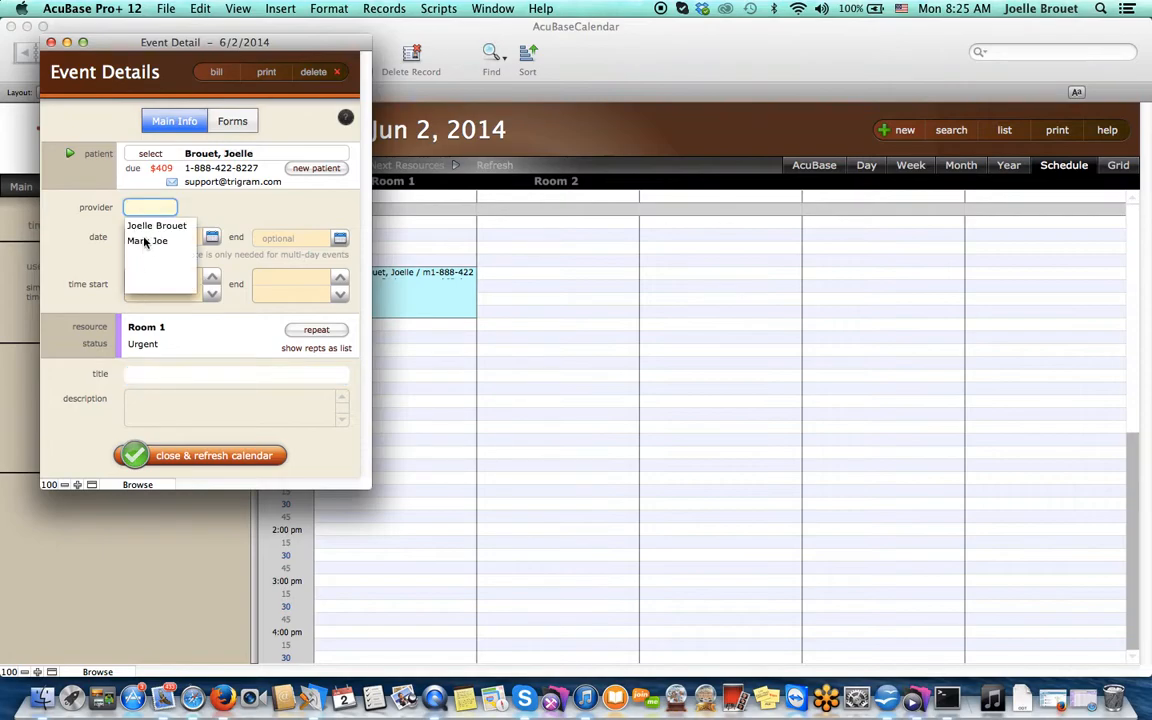
pyautogui.click(150, 226)
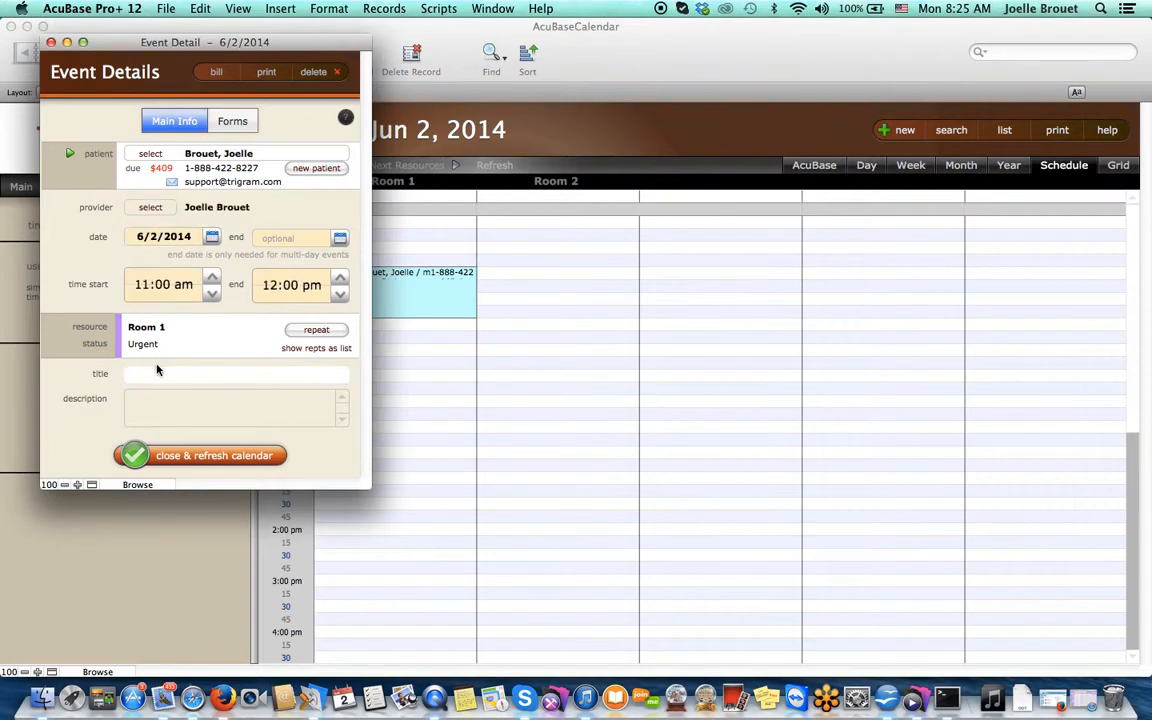
pyautogui.click(180, 456)
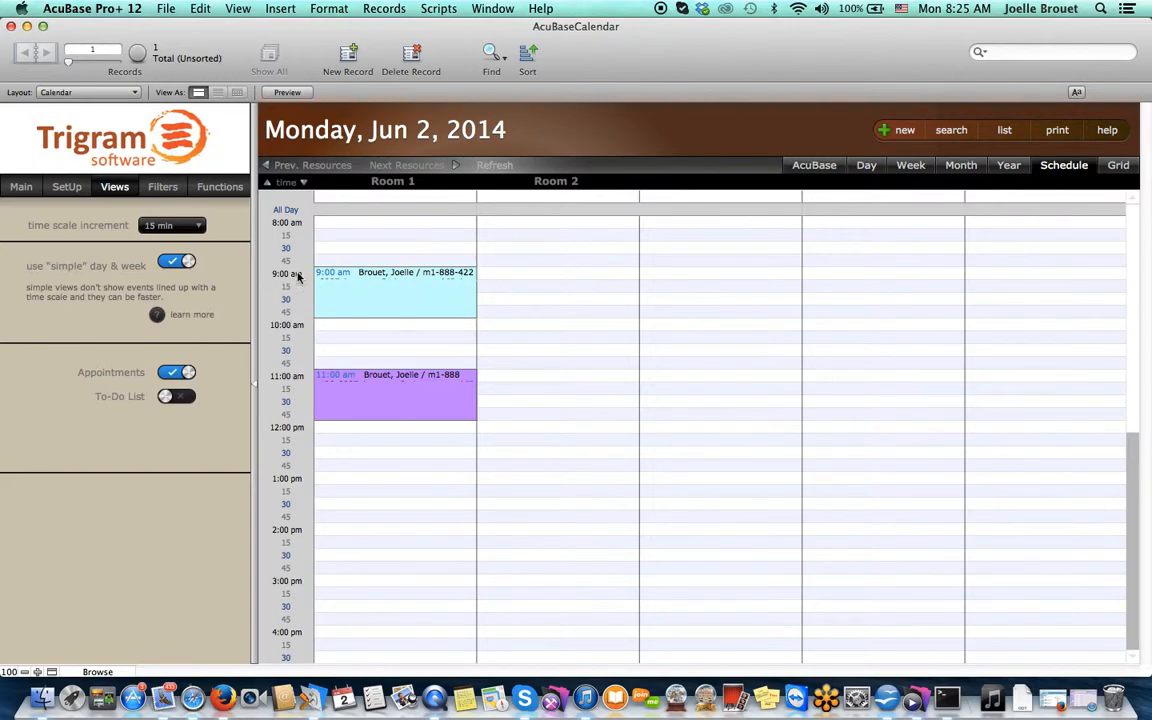
# - Move the 9:00 am appointment to Room 2 at 9:15 am and turn off the simple day and week view
pyautogui.moveTo(382, 272); pyautogui.dragTo(536, 287)
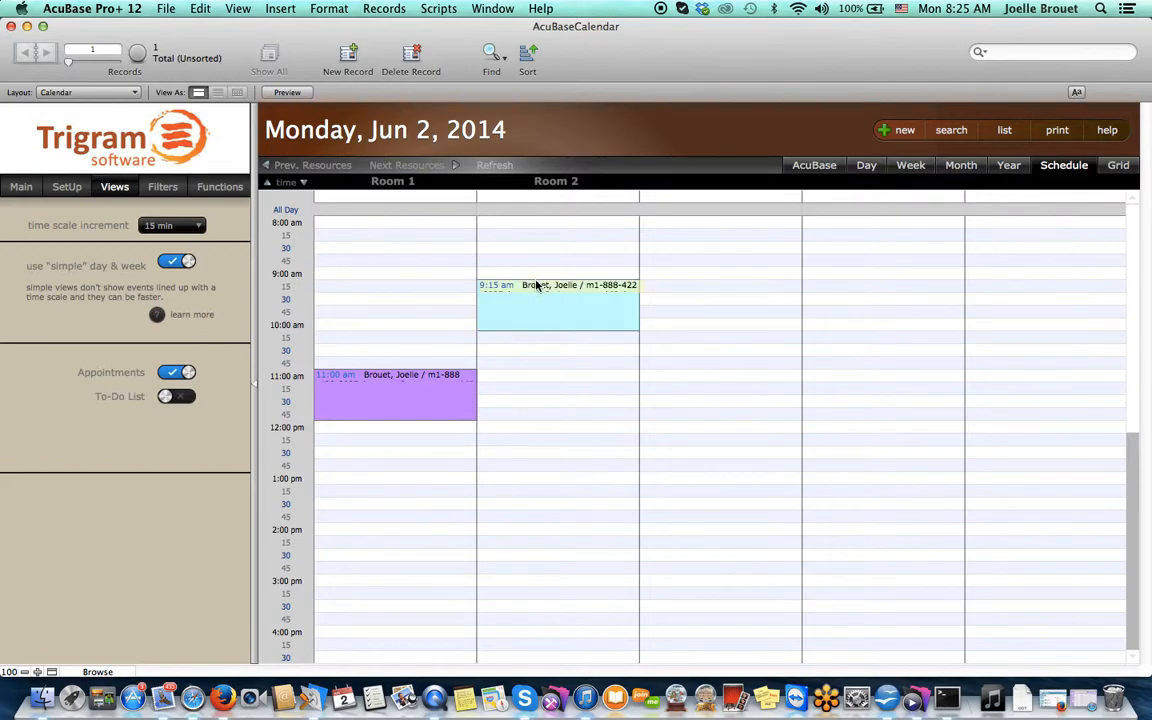
pyautogui.click(176, 263)
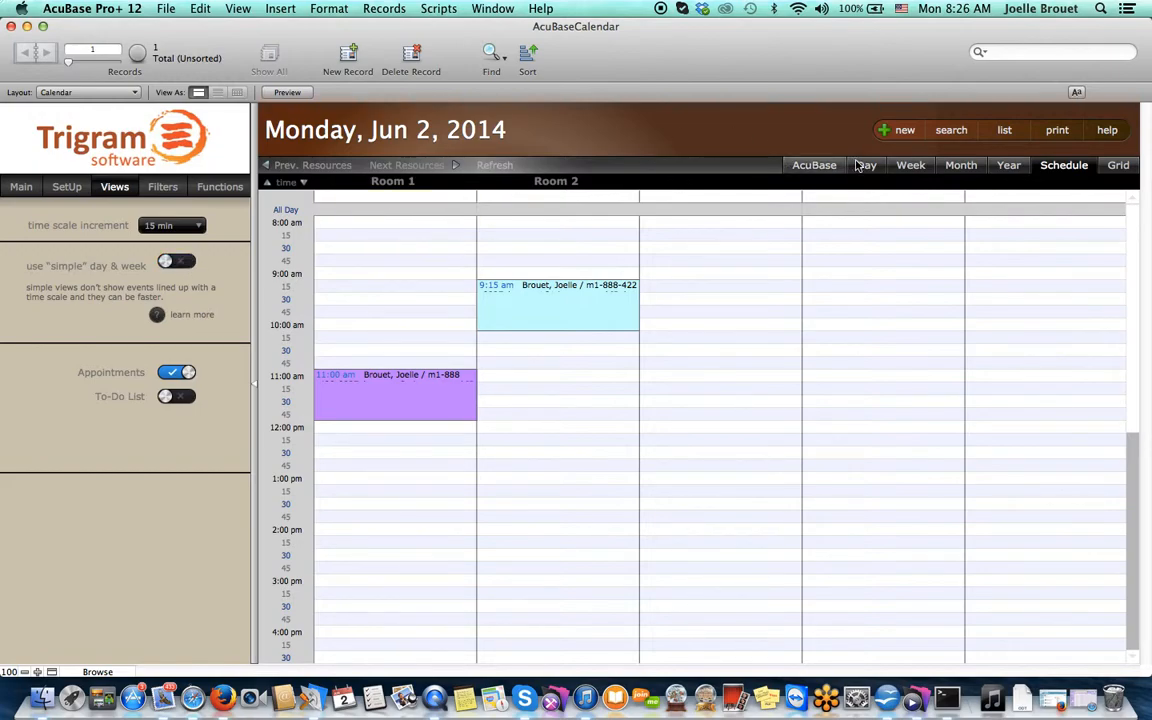
# - In the week view, move the 9:15 am appointment from Monday to Tuesday, June 3, at the same time
pyautogui.click(911, 167)
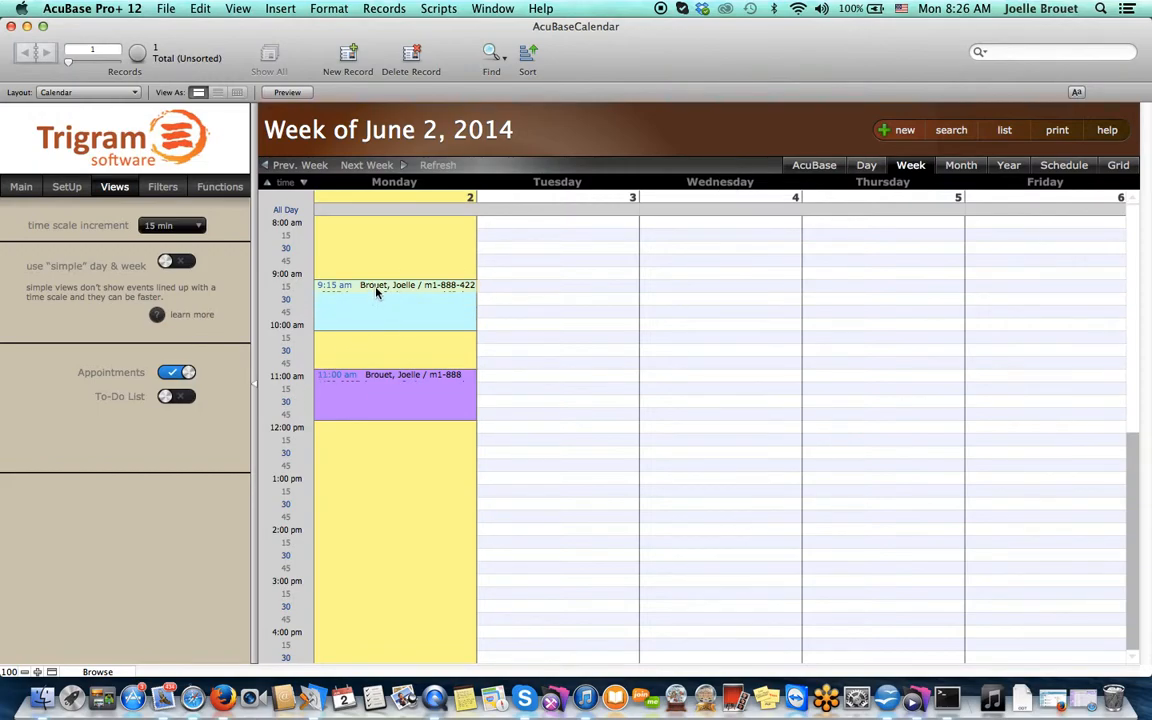
pyautogui.moveTo(377, 290); pyautogui.dragTo(535, 292)
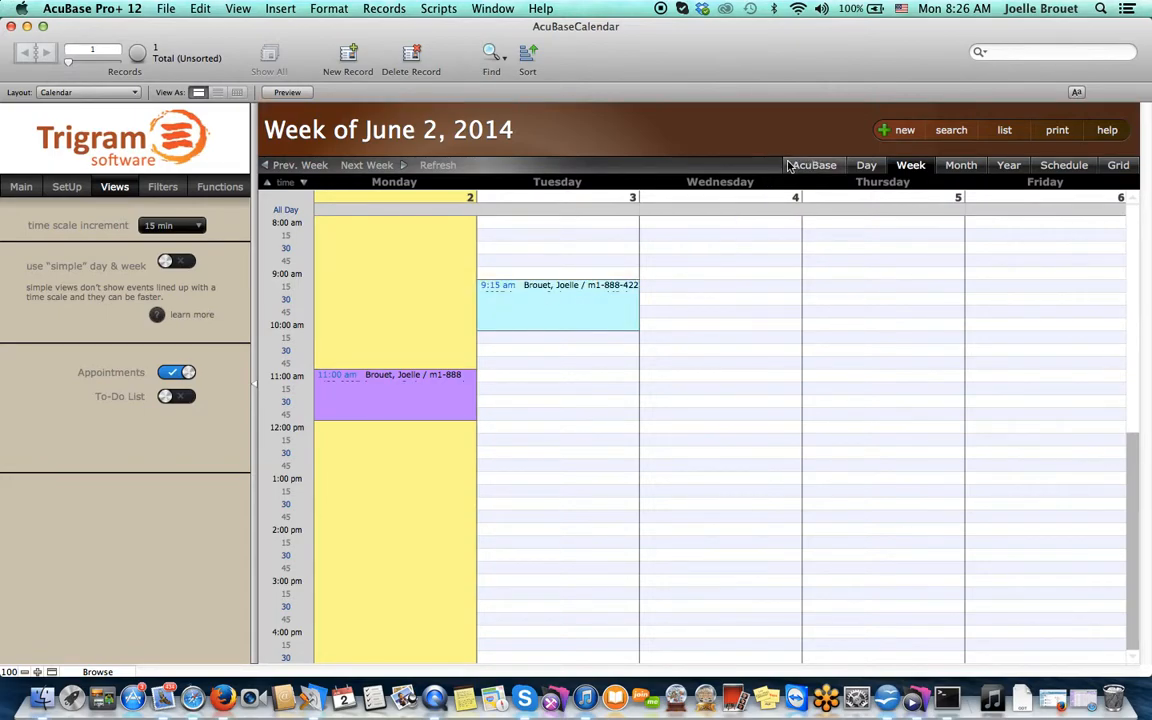
# - In Monday's day view, move the 11:00 am Urgent appointment to 10:00 am
pyautogui.click(866, 167)
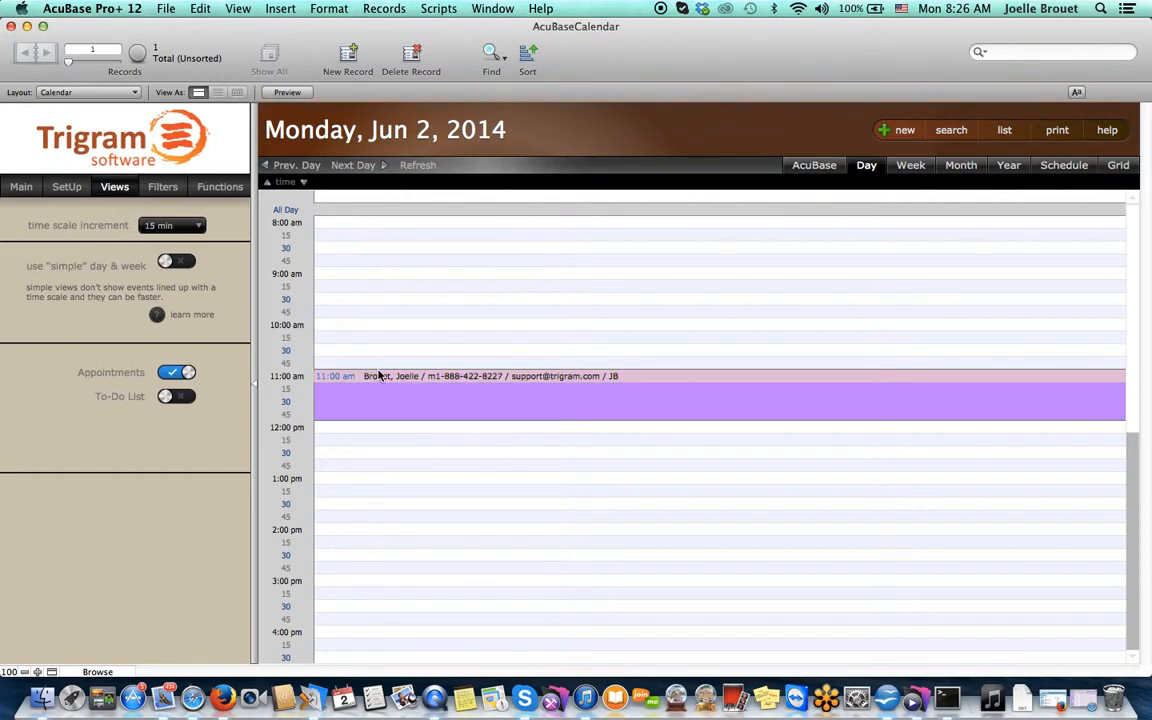
pyautogui.moveTo(379, 374); pyautogui.dragTo(373, 330)
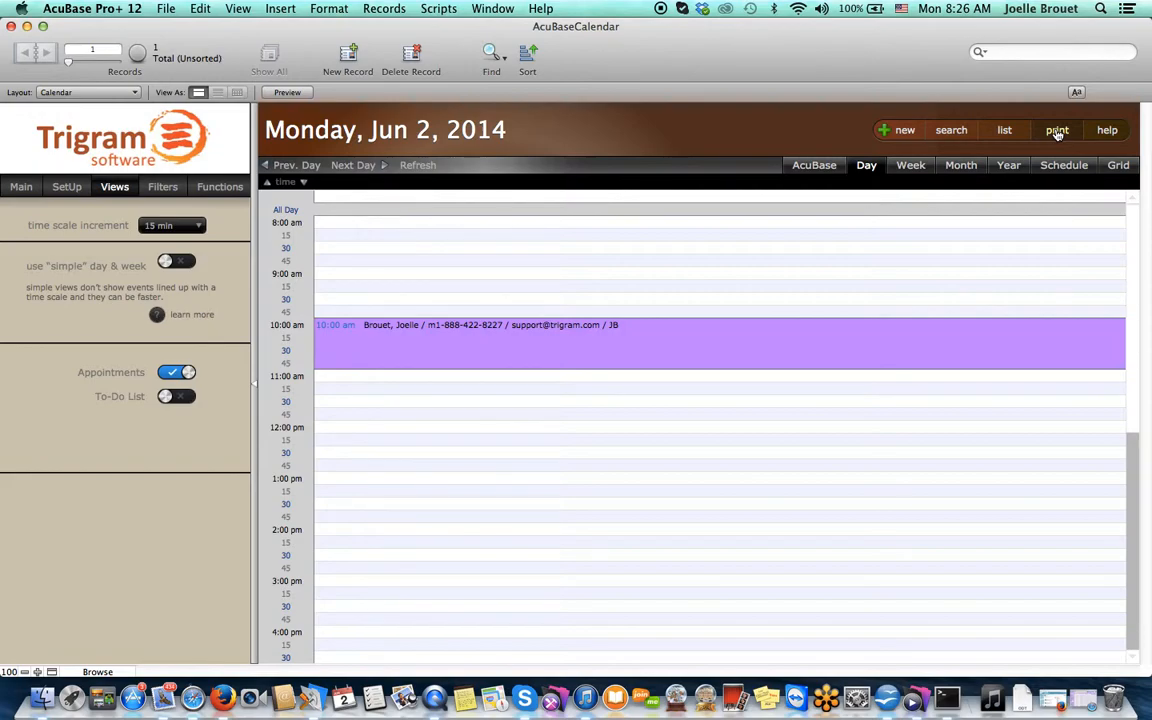
# - Search the appointment list for appointments with a start date in the range 6/1/14...6/2/14
pyautogui.click(1008, 132)
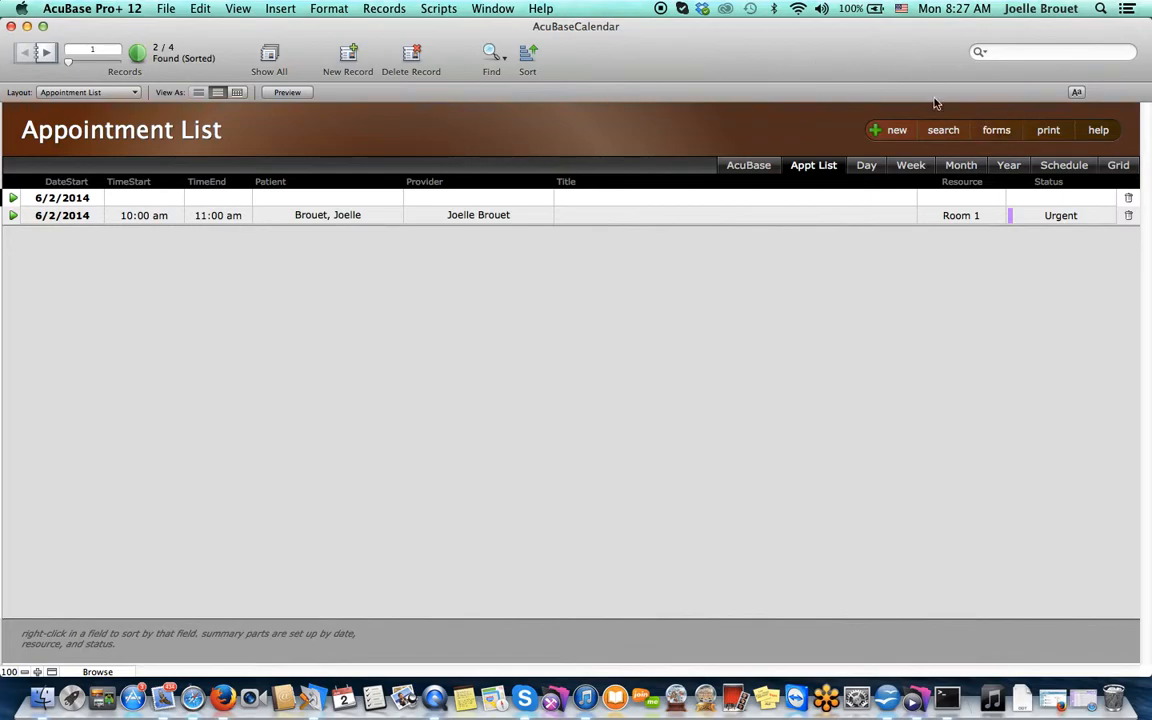
pyautogui.click(489, 53)
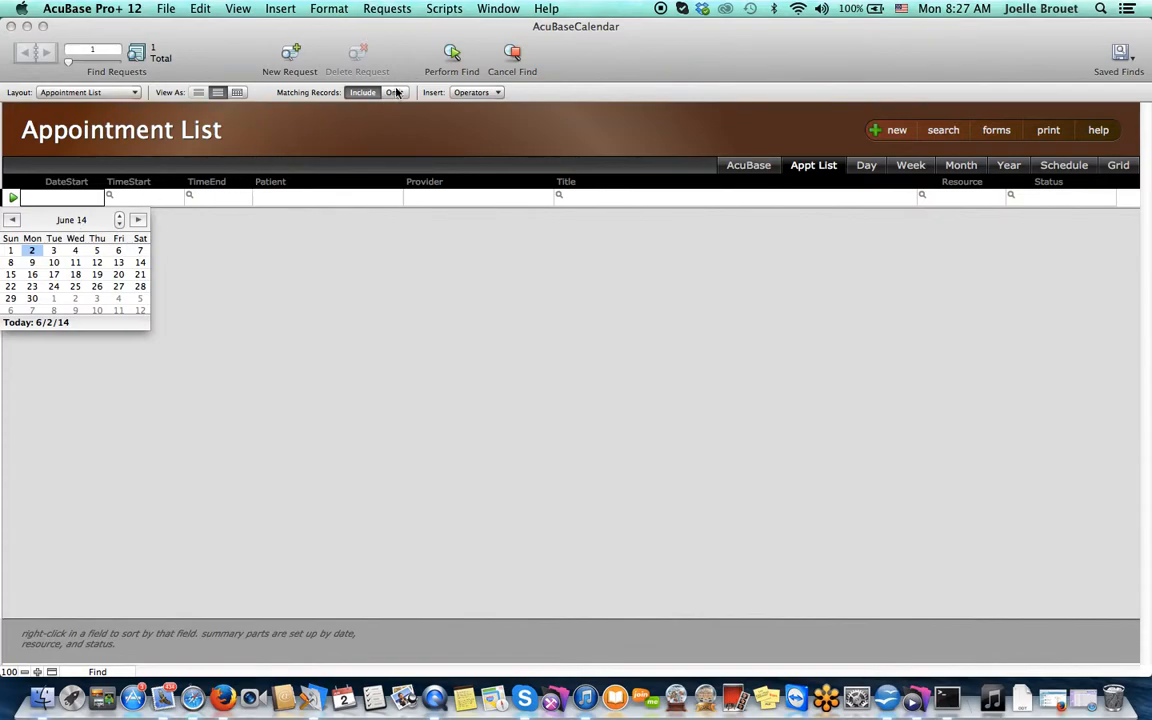
pyautogui.click(34, 197)
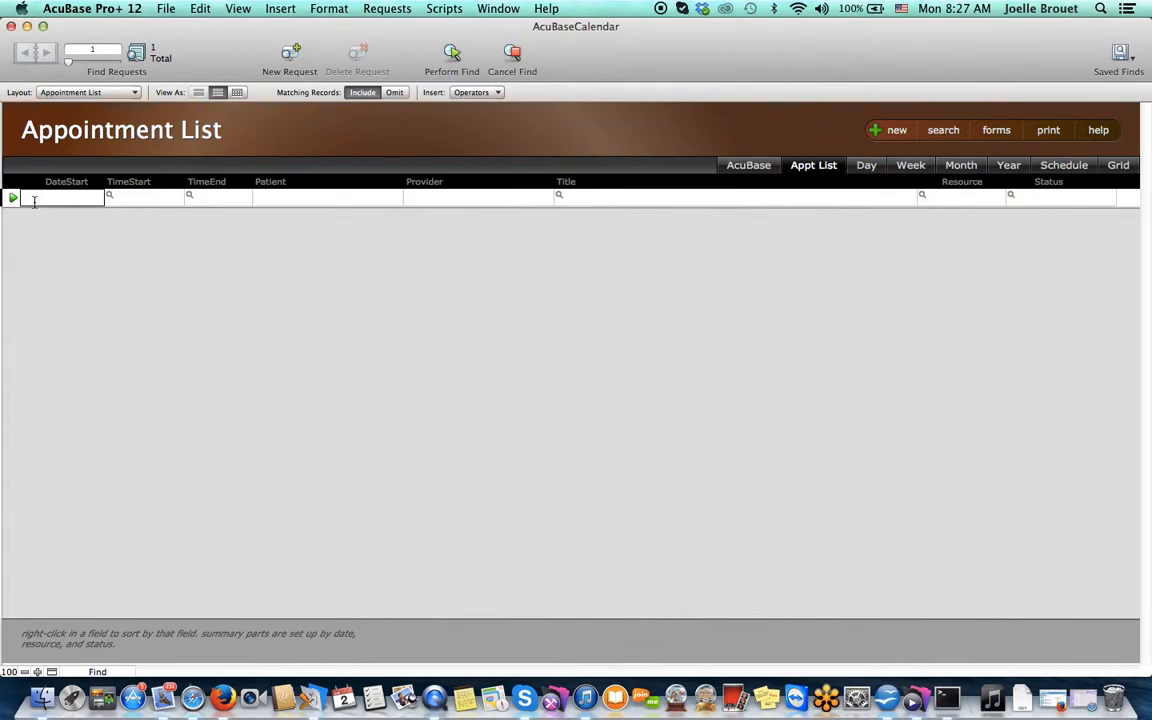
pyautogui.write('6/1/14...6/2/14')
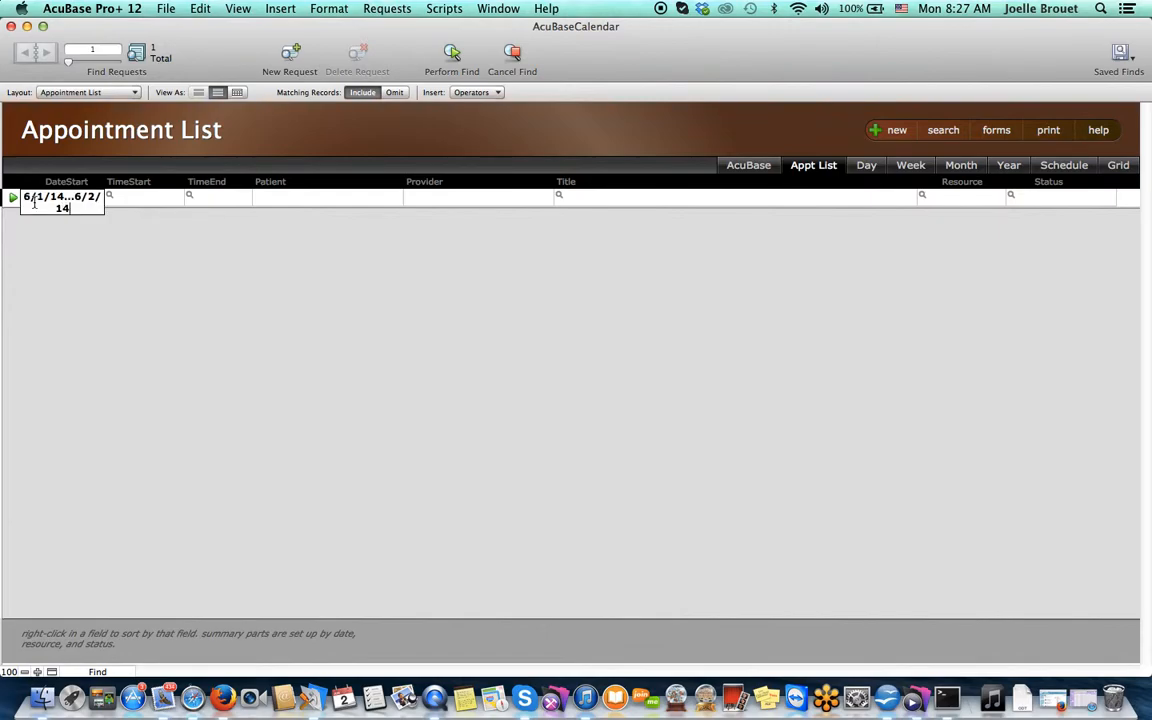
pyautogui.click(454, 58)
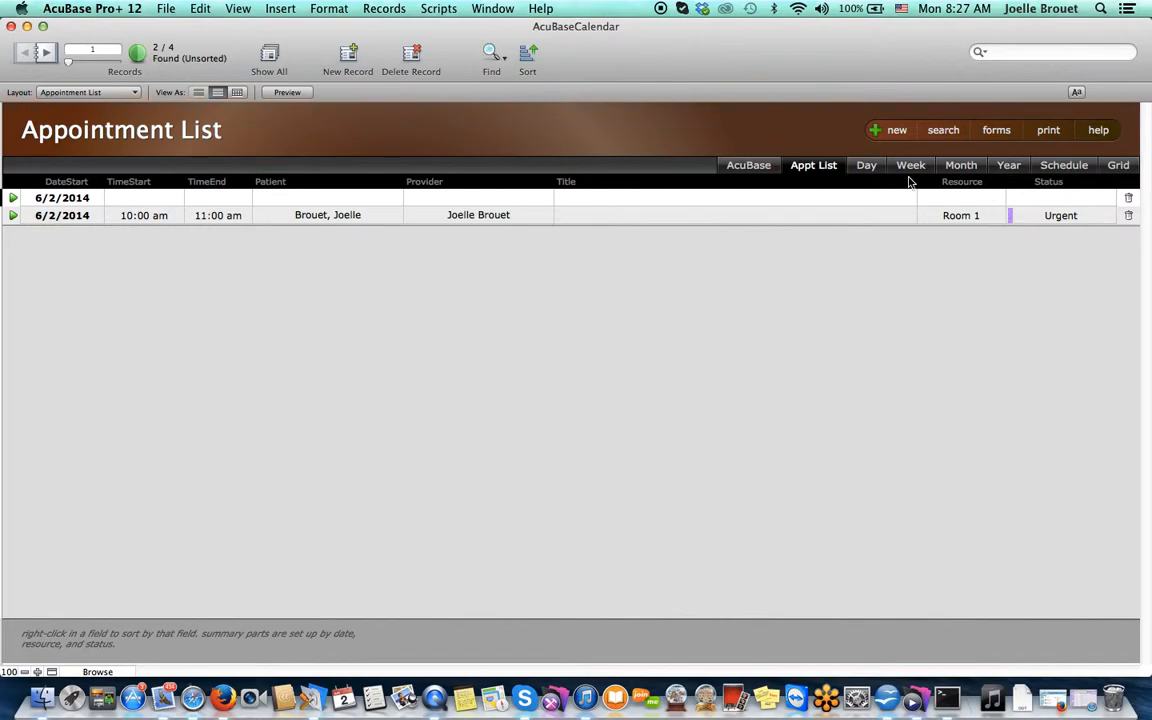
# - In the week view, move Tuesday's 9:15 am appointment back to Monday, June 2, and check it in the day view
pyautogui.click(866, 168)
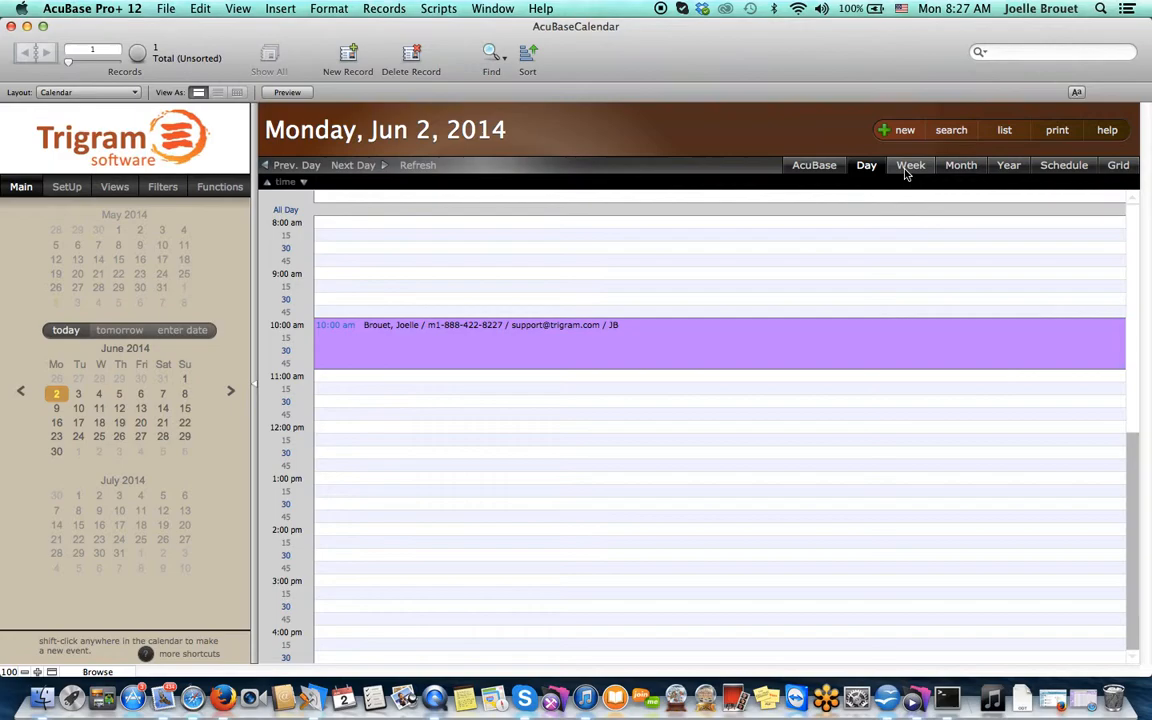
pyautogui.click(908, 167)
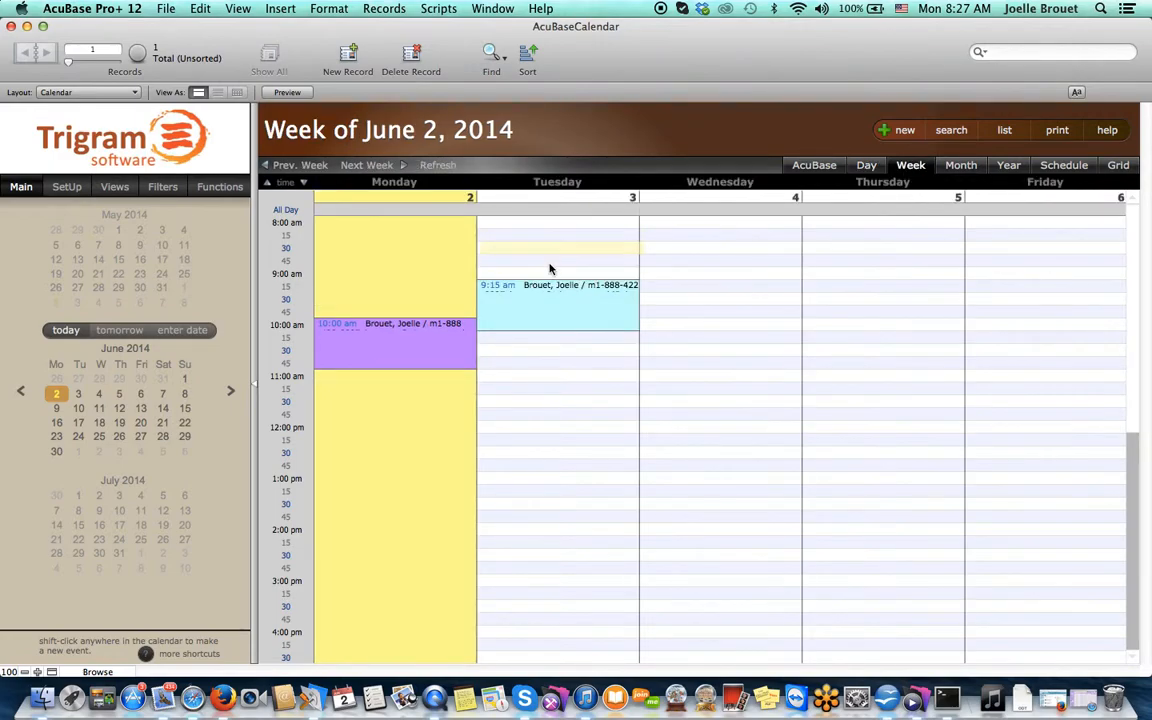
pyautogui.moveTo(546, 308); pyautogui.dragTo(375, 289)
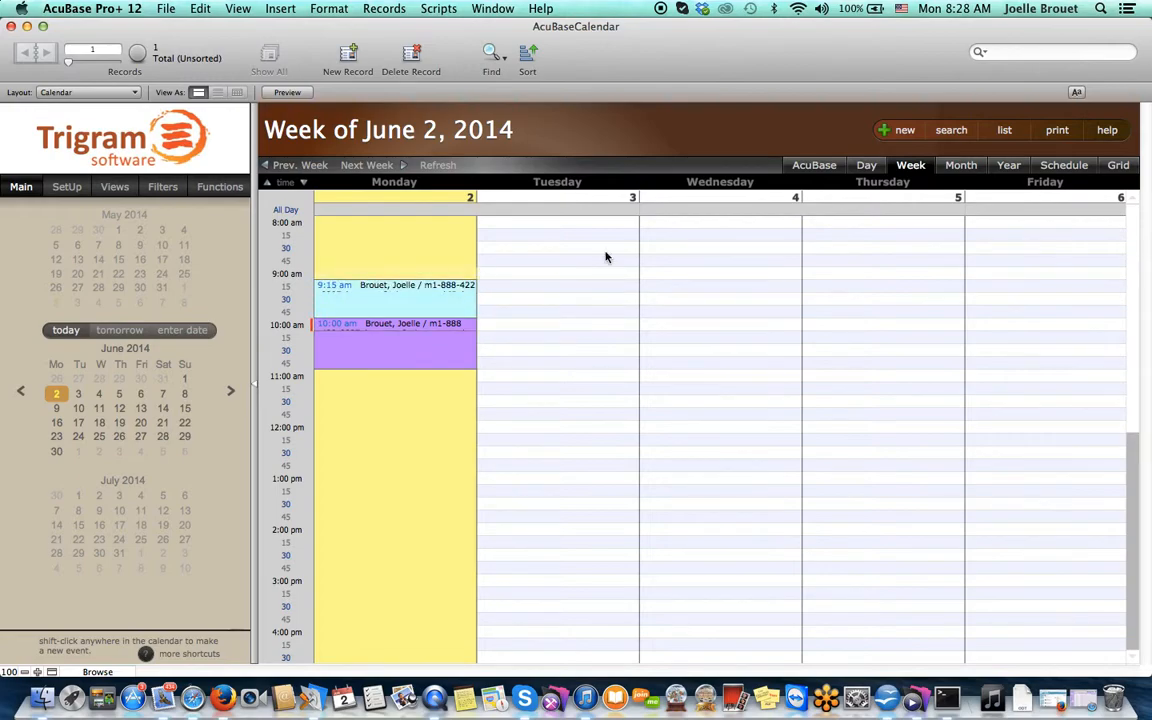
pyautogui.click(867, 166)
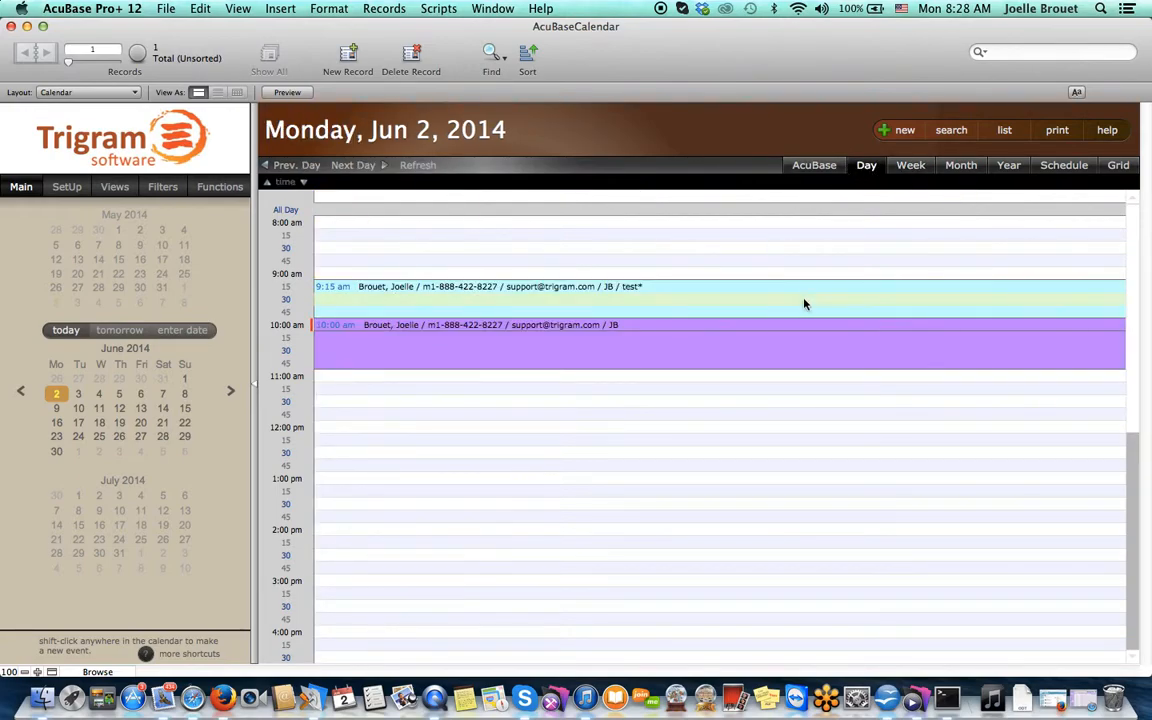
pyautogui.moveTo(805, 304)
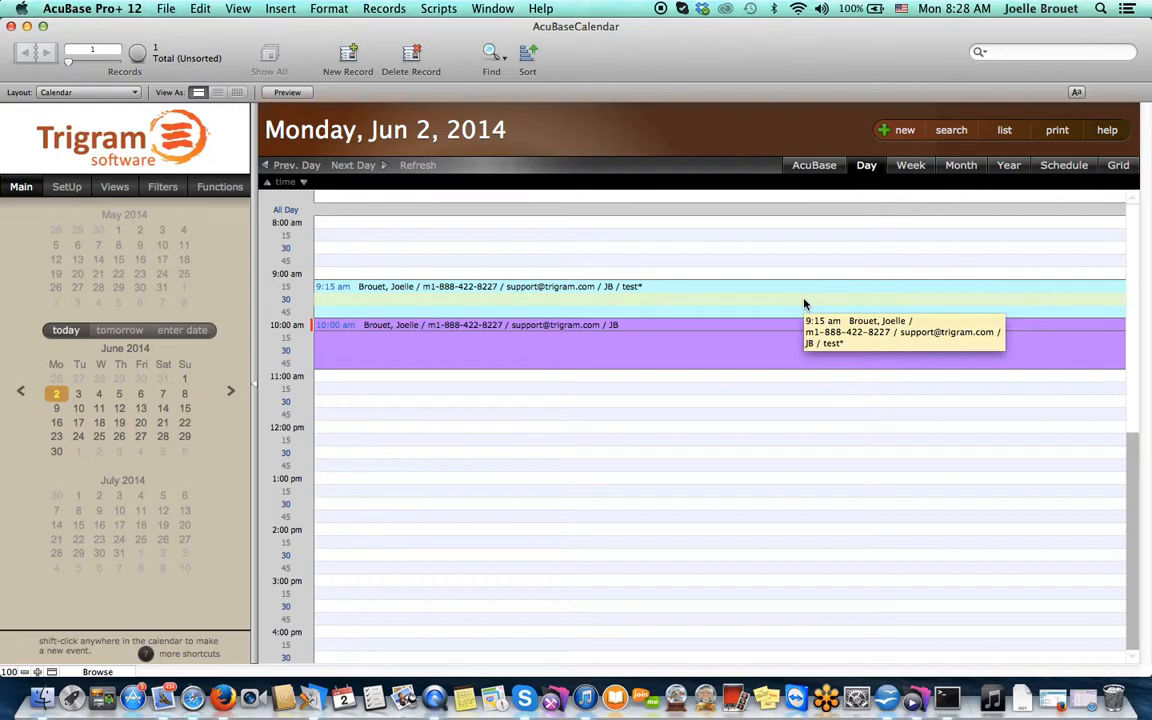
# - From the appointment list, open the forms, preview the Appt. Confirmation form with its merge fields filled, and close the event details
pyautogui.click(1004, 133)
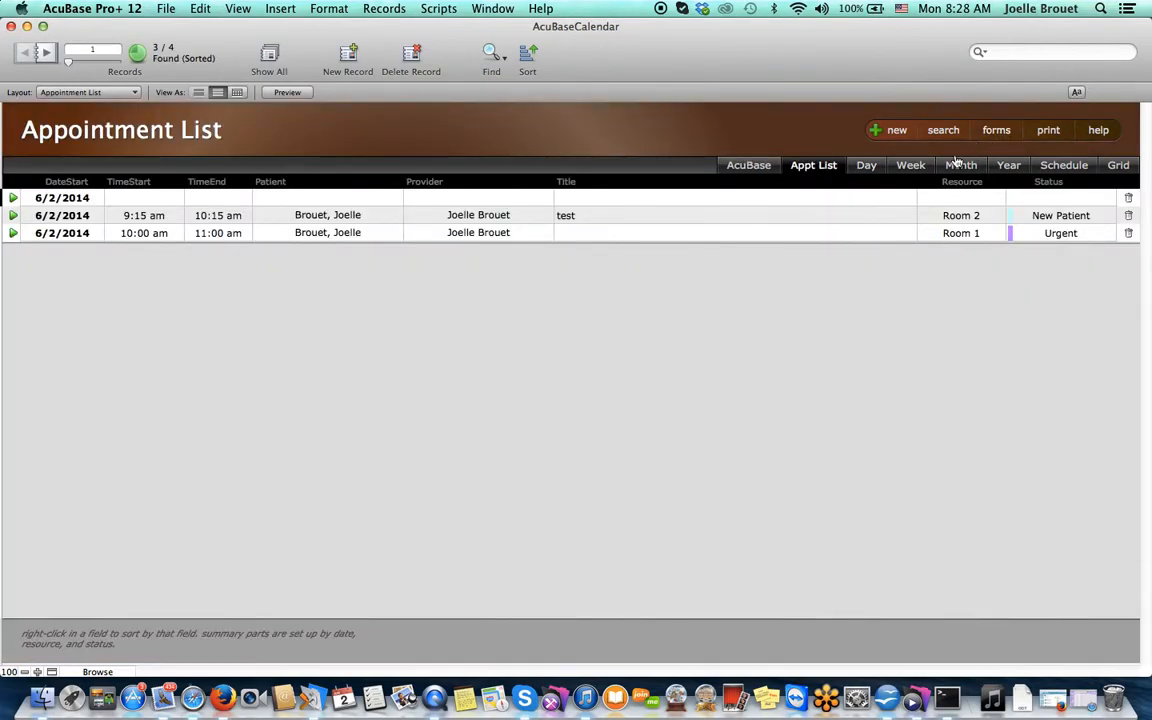
pyautogui.click(995, 131)
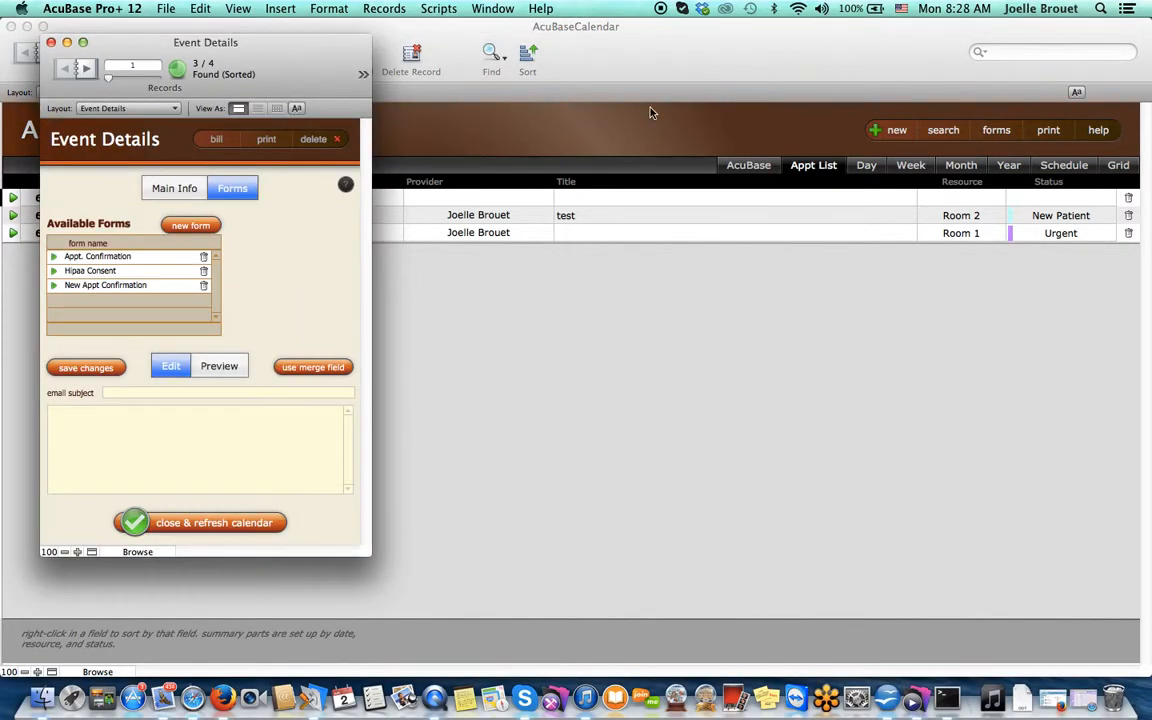
pyautogui.click(53, 260)
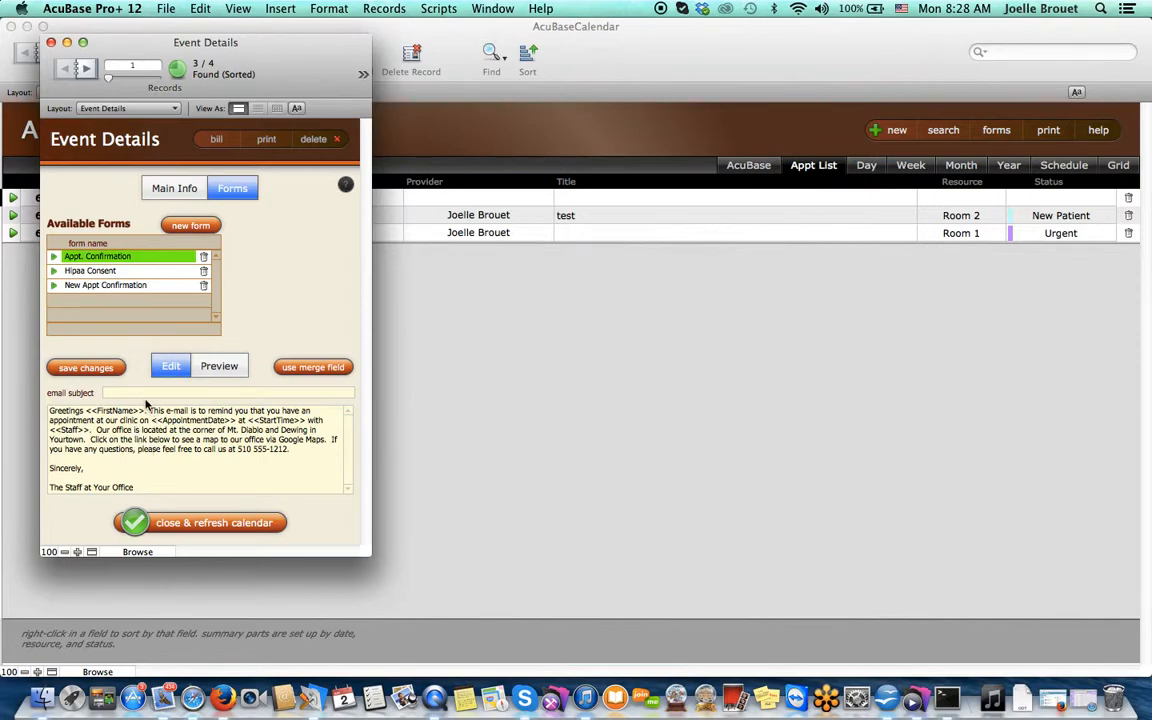
pyautogui.click(209, 368)
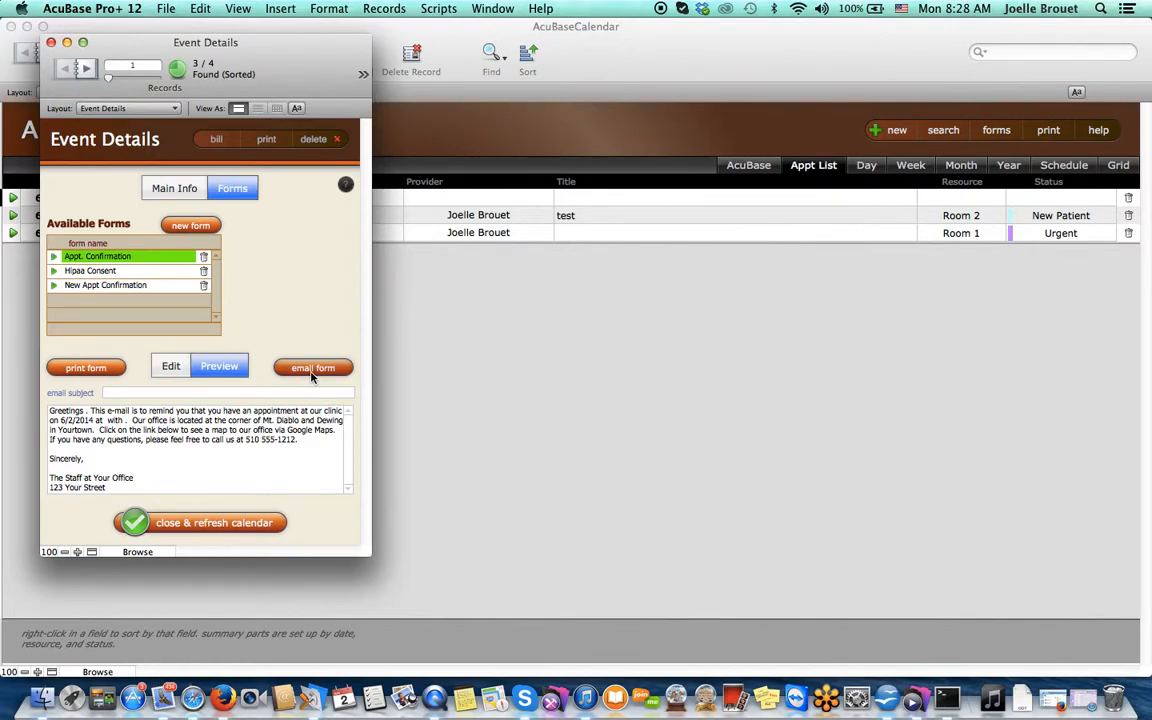
pyautogui.click(206, 395)
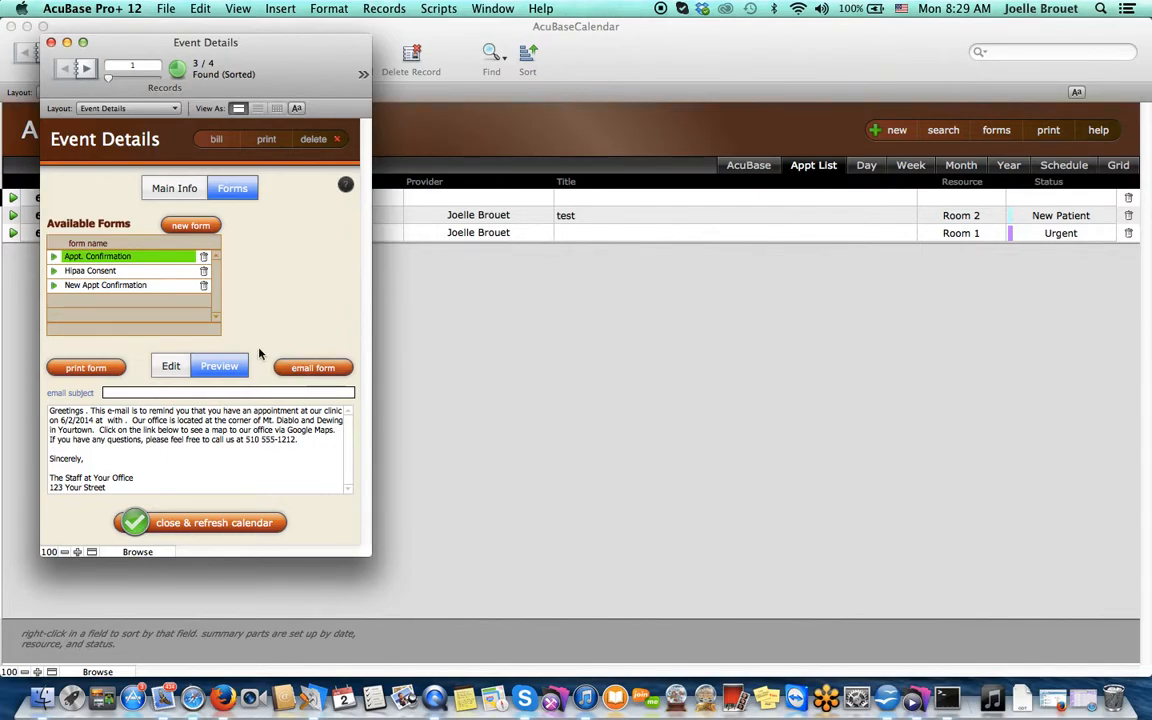
pyautogui.click(205, 524)
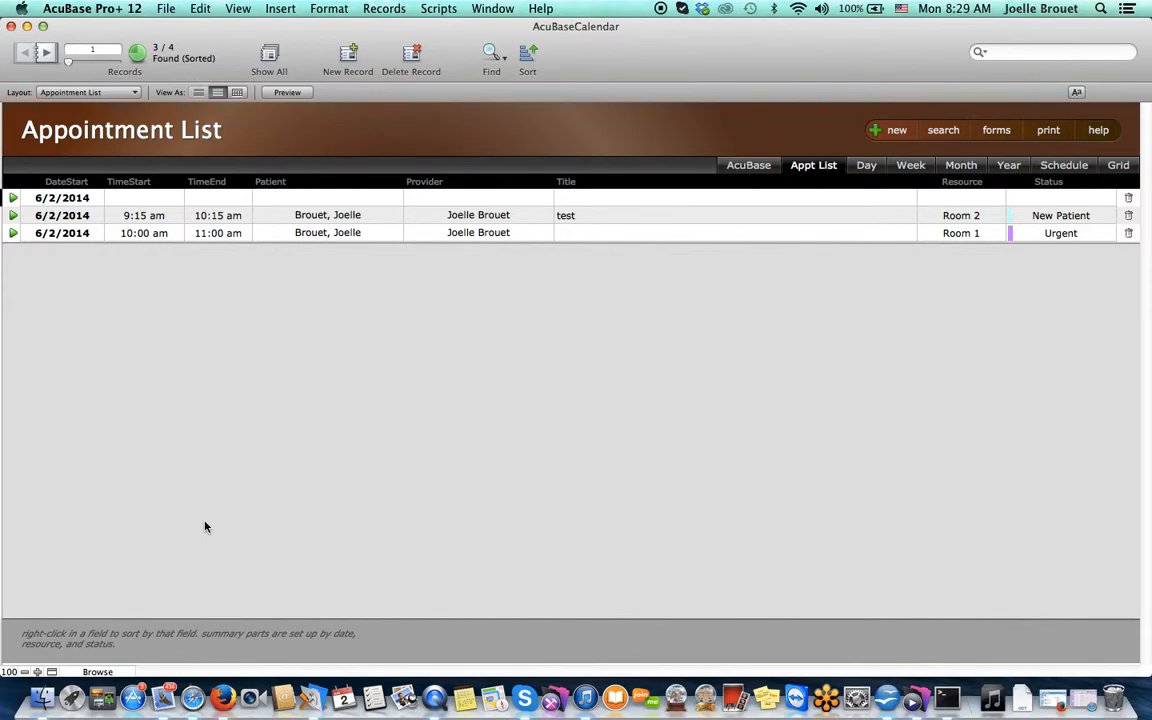